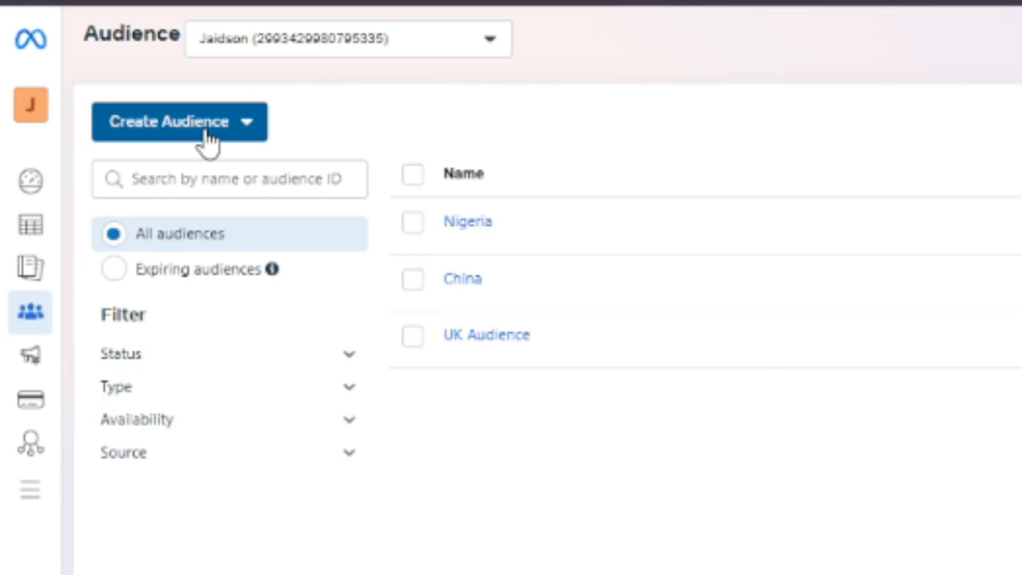
Start creating a custom audience with Video as its Meta source
click(208, 140)
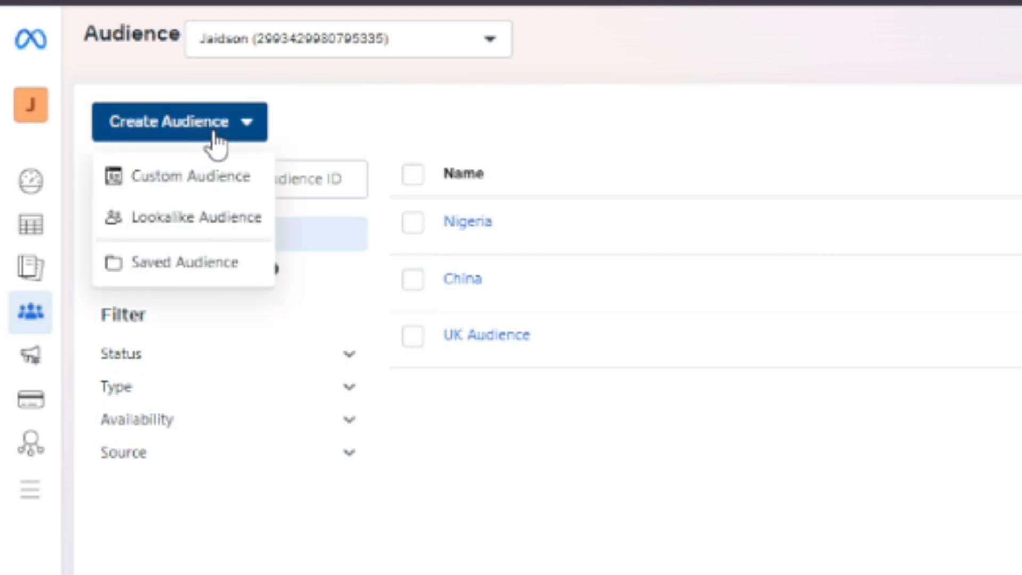
mouse_move(200, 200)
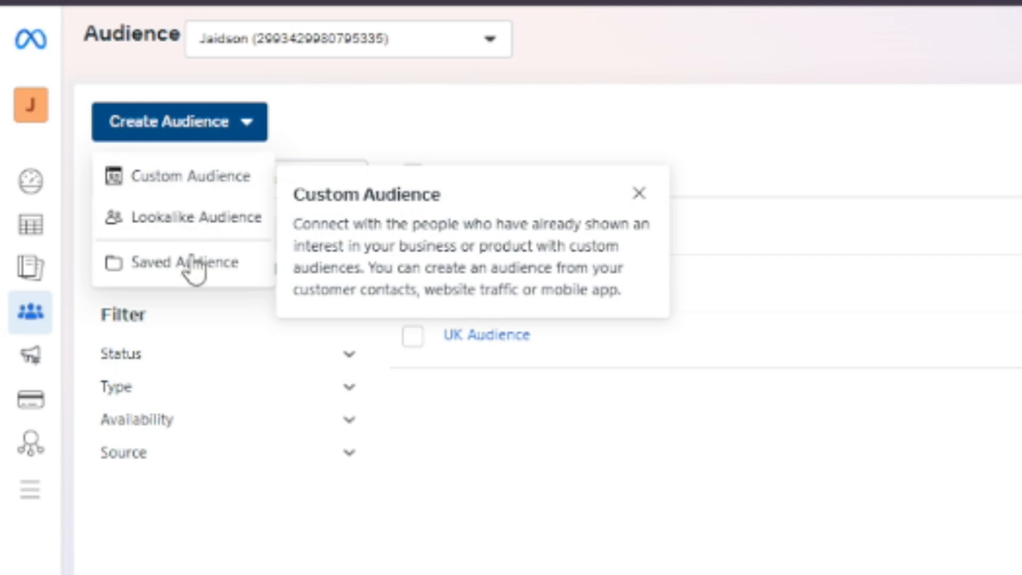
mouse_move(194, 280)
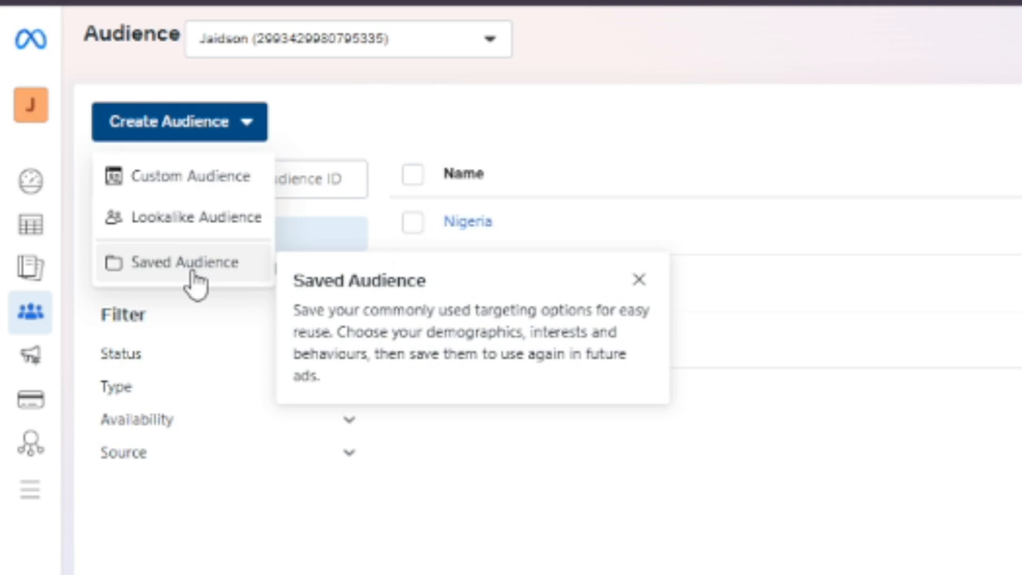
mouse_move(215, 189)
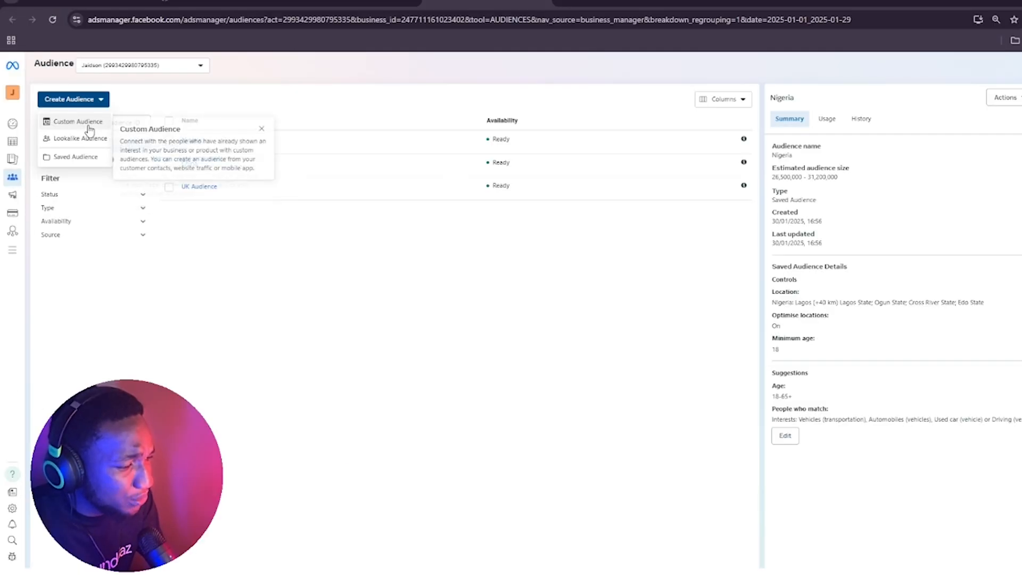
click(85, 122)
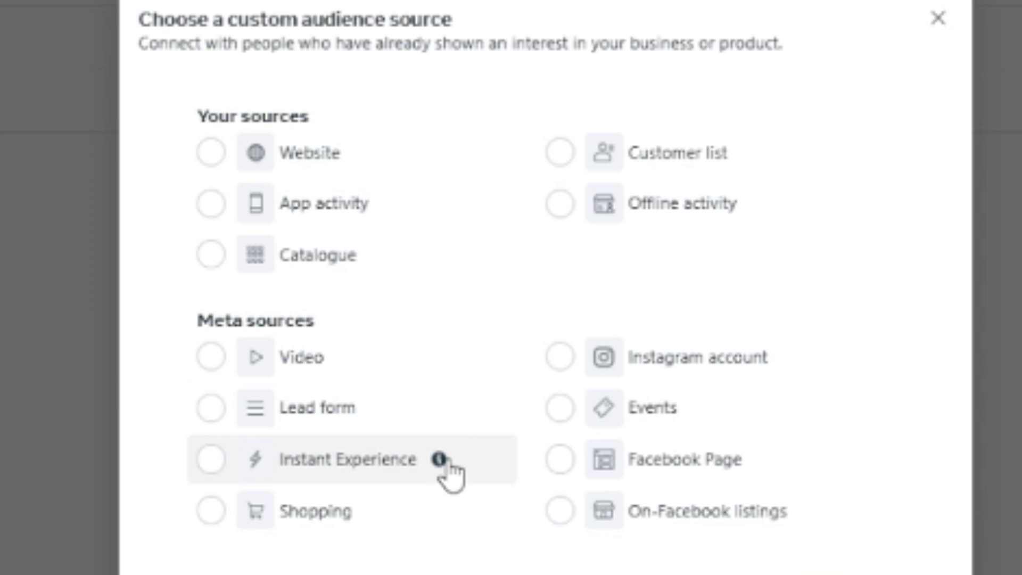
mouse_move(441, 461)
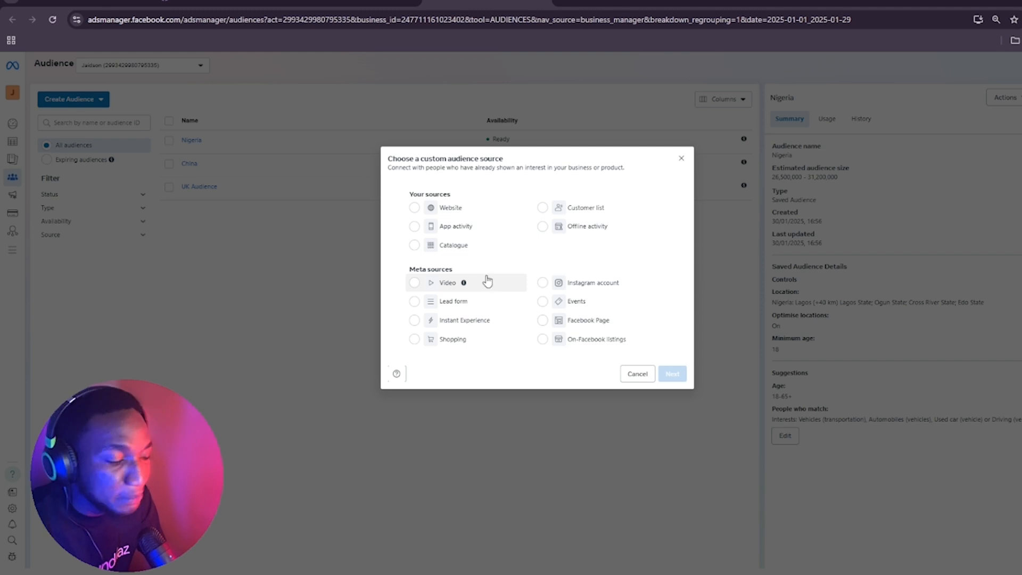
click(481, 282)
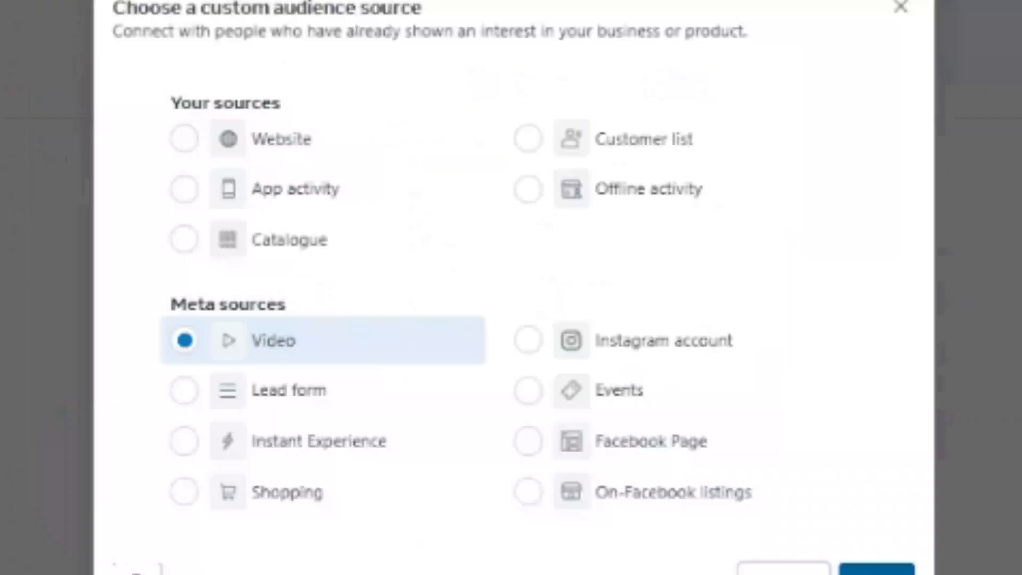
click(877, 570)
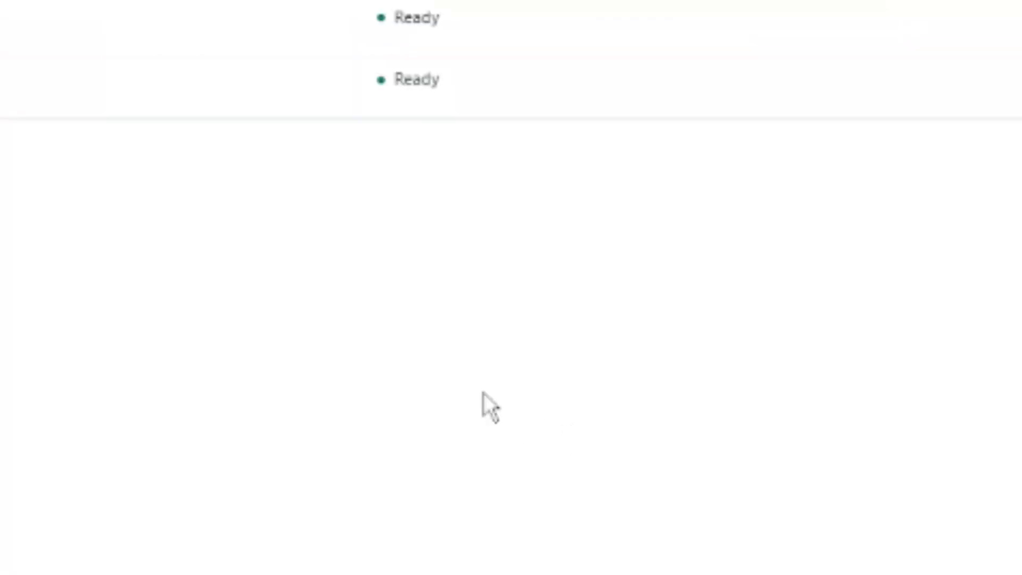
Set the engagement types to ThruPlay (completed or at least 15 seconds), at least 75% viewed and at least 95% viewed
click(344, 163)
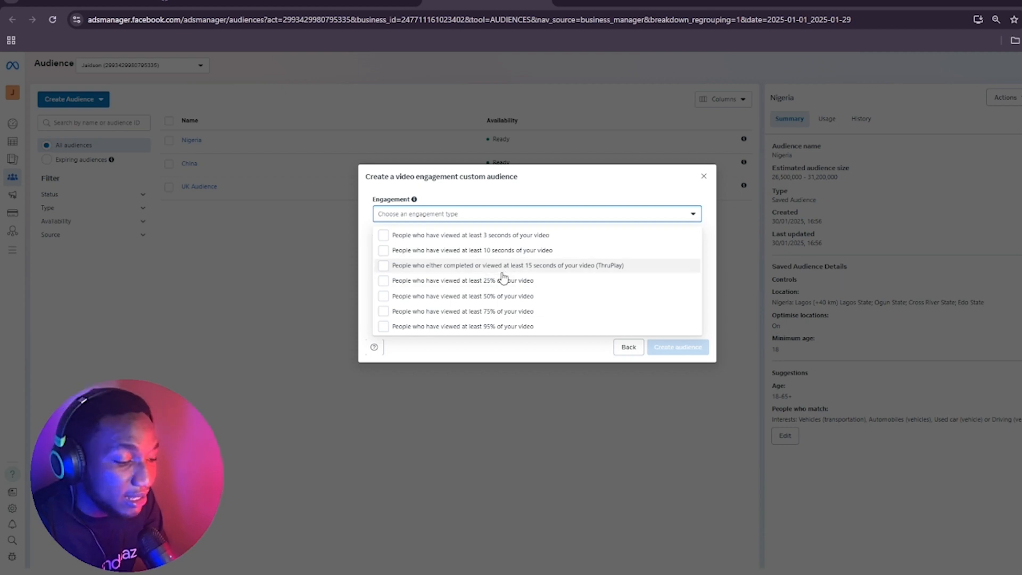
click(502, 275)
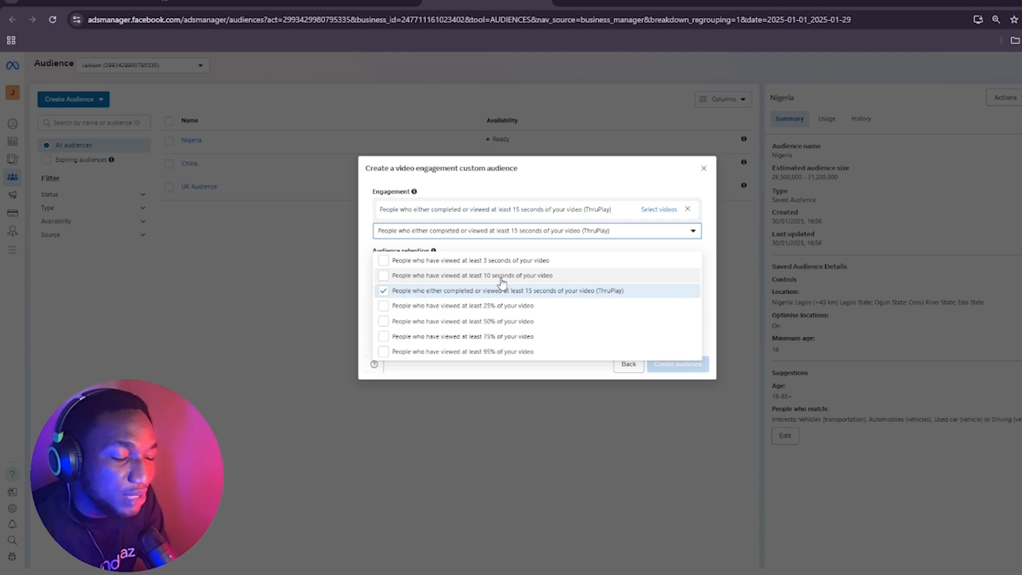
click(516, 336)
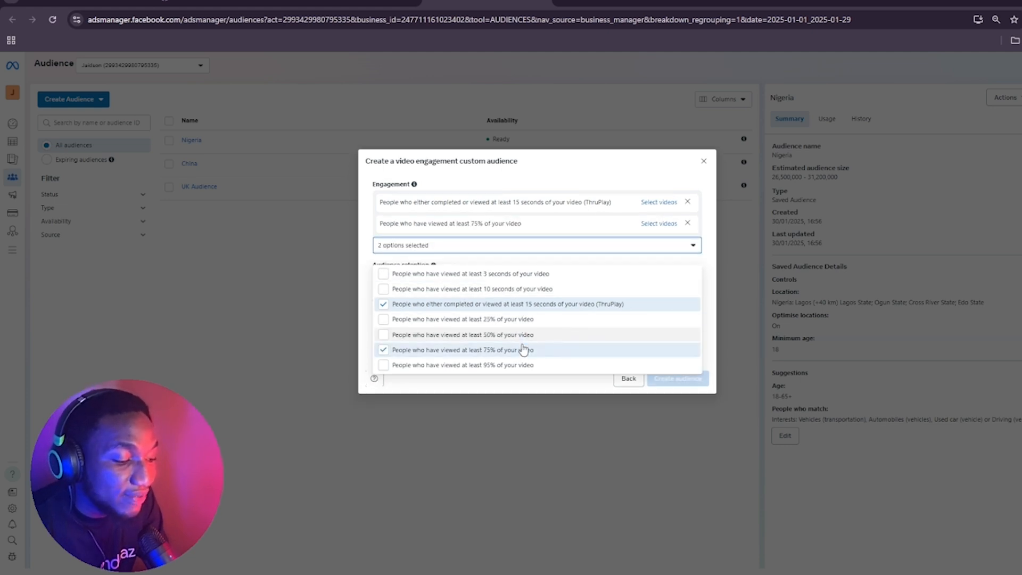
click(519, 366)
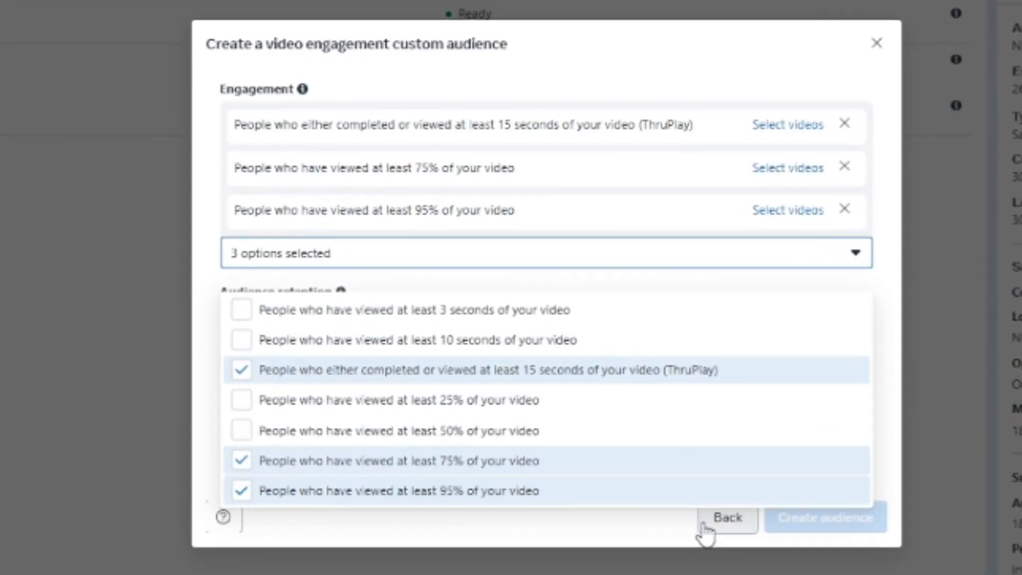
click(666, 528)
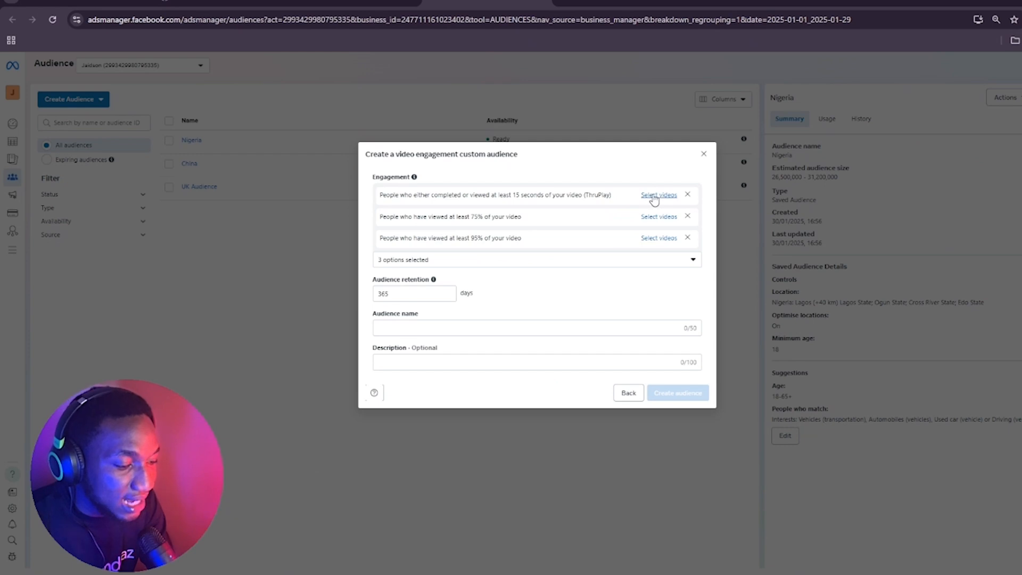
Open the video selection for the ThruPlay engagement and choose the ad account owner's Facebook Page
click(658, 196)
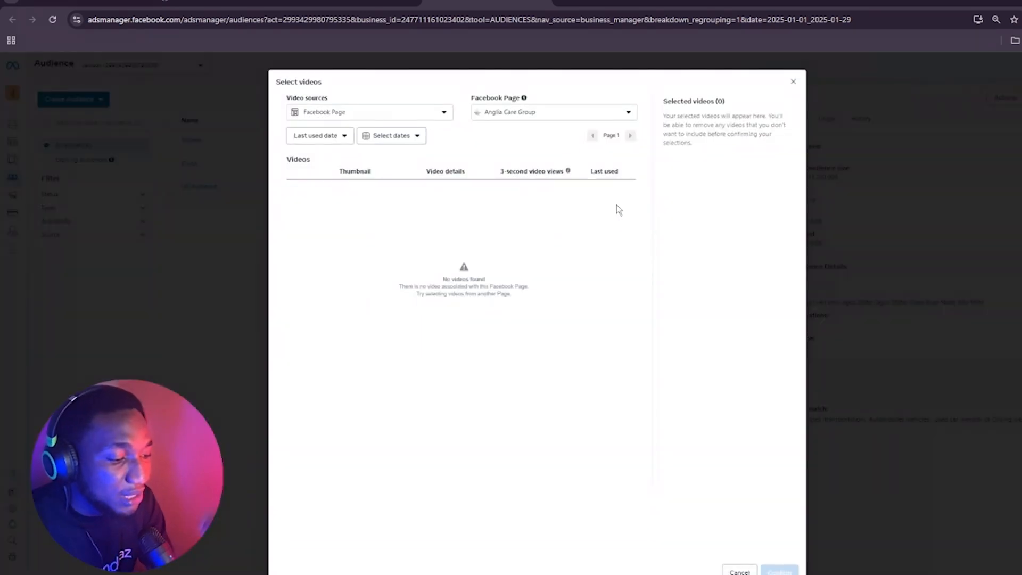
click(534, 121)
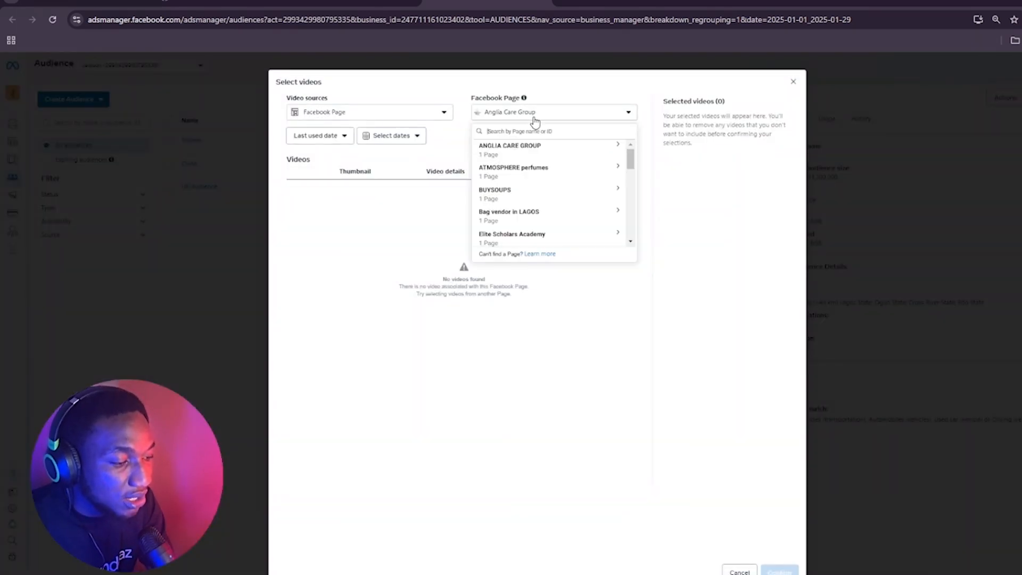
scroll(535, 222, down, 3)
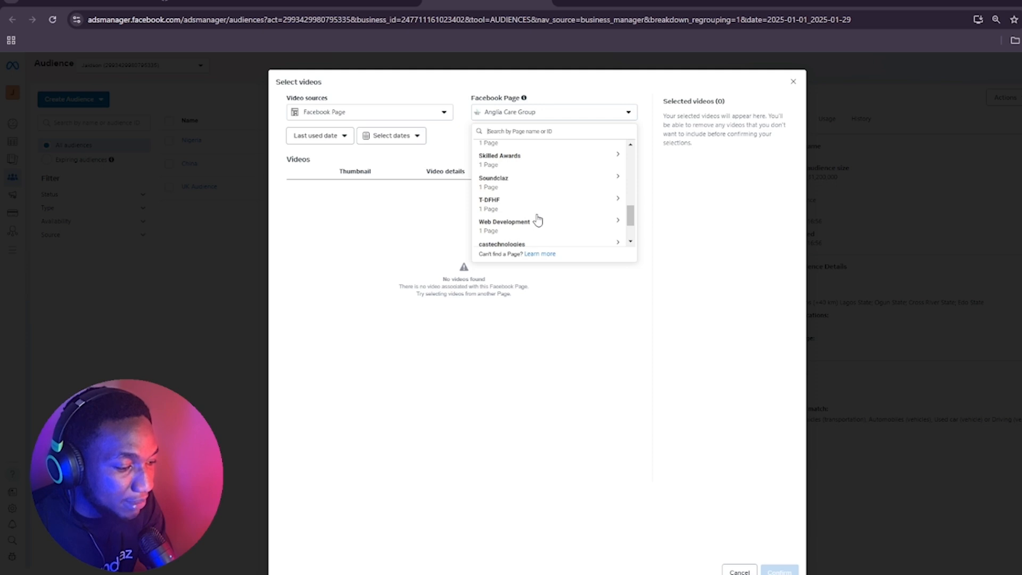
scroll(538, 222, down, 2)
click(524, 213)
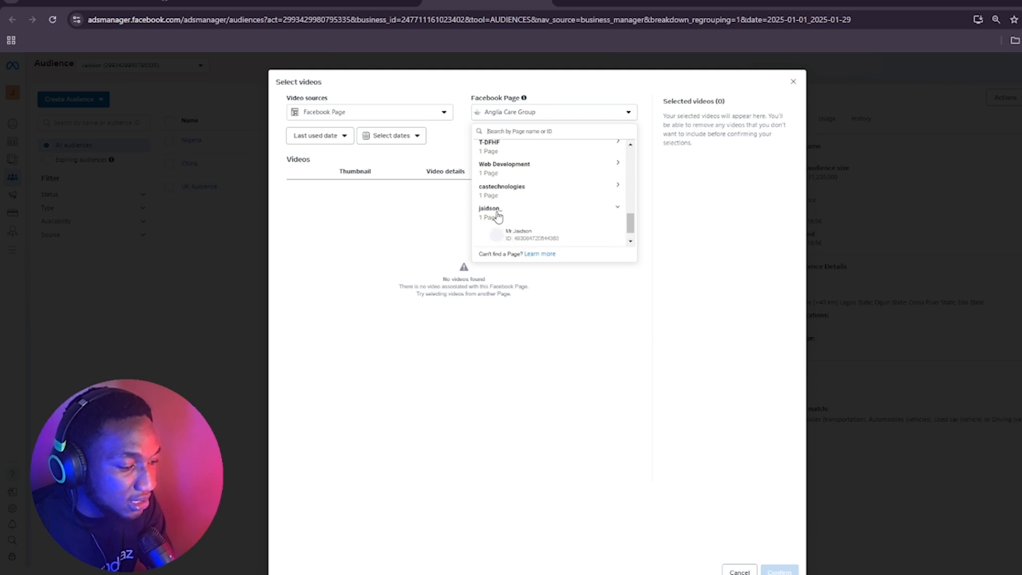
click(519, 234)
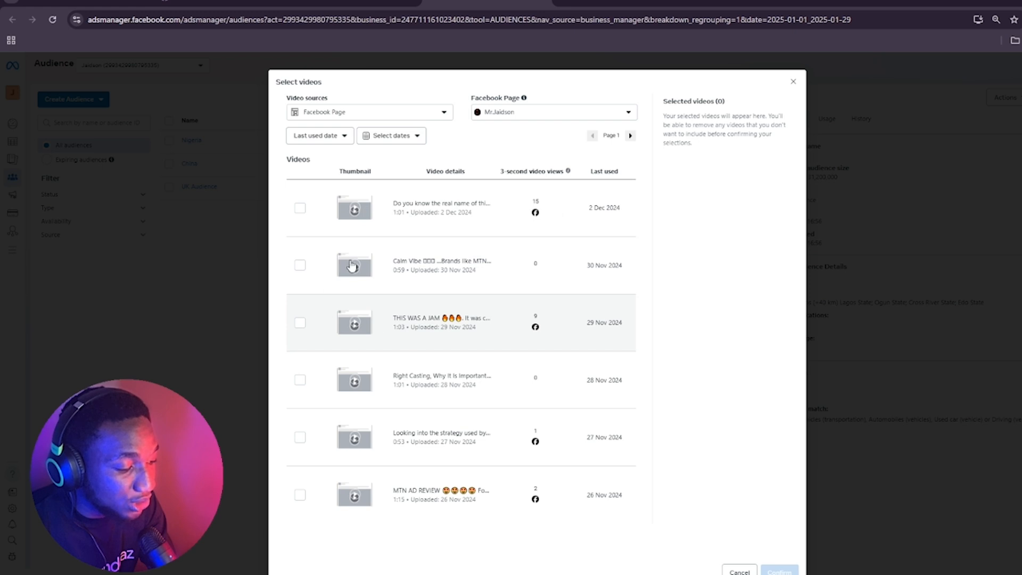
Change the video source to Instagram professional account and choose the ad account owner's Instagram profile
click(401, 113)
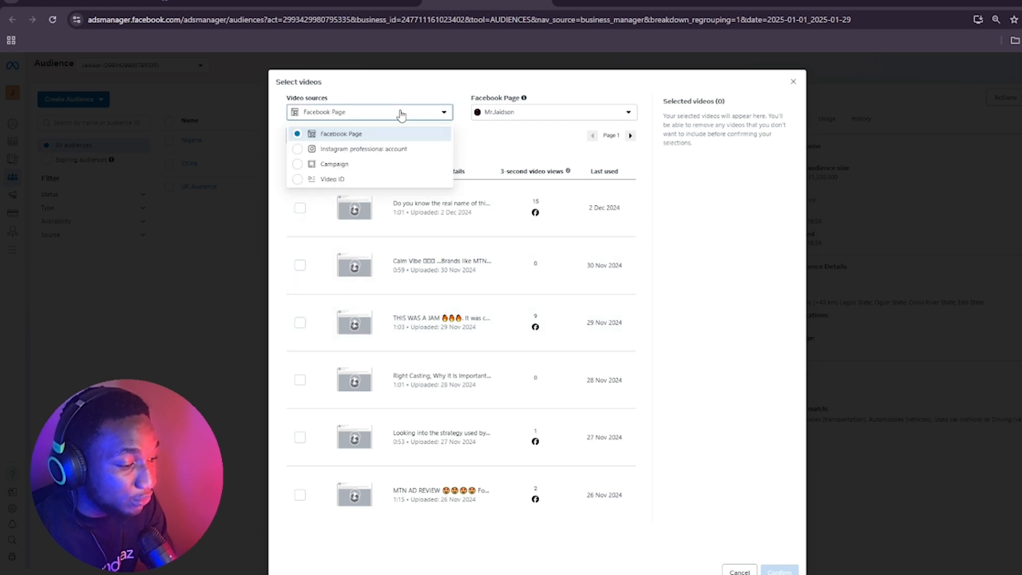
click(372, 151)
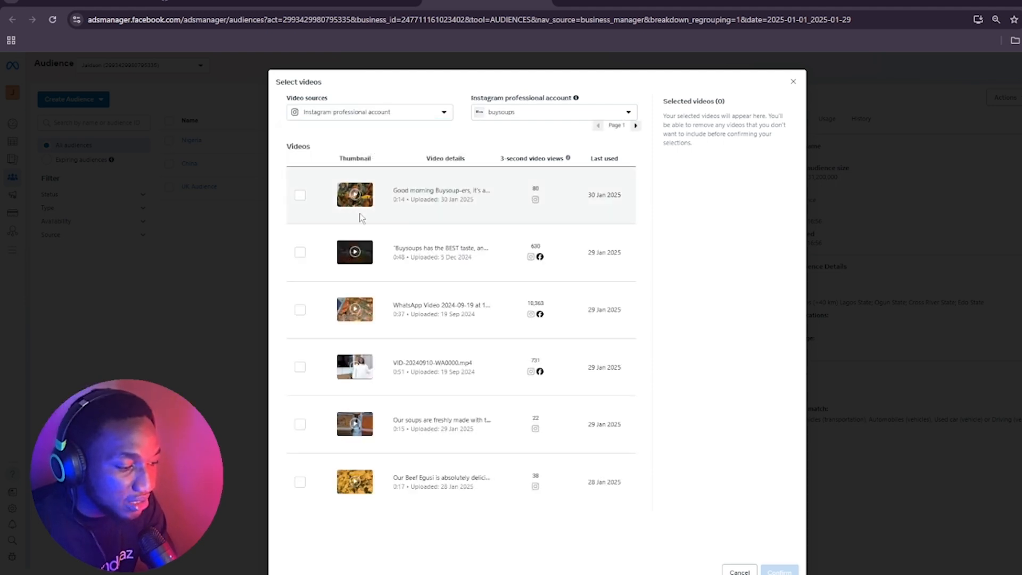
click(506, 114)
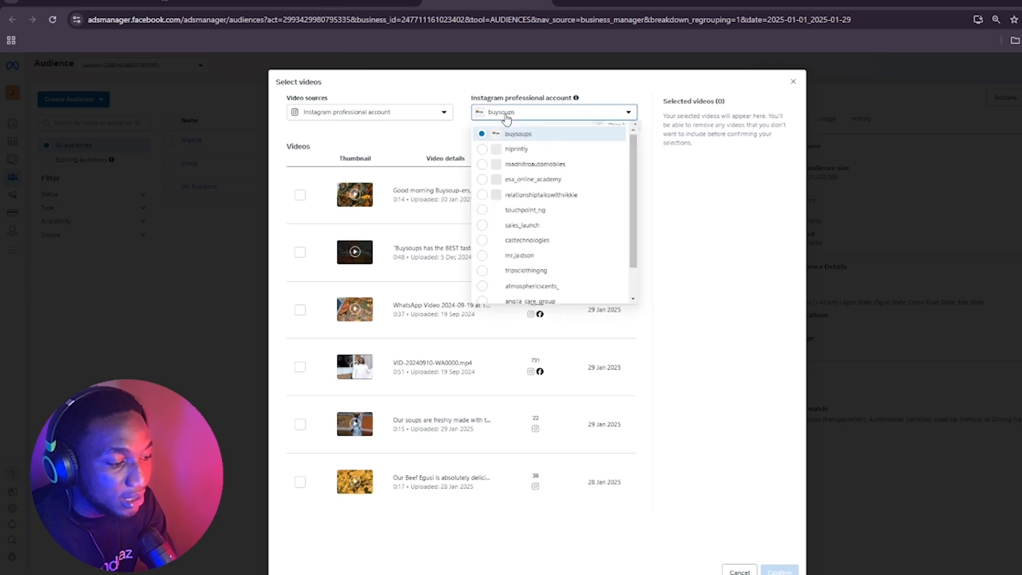
scroll(508, 227, down, 1)
click(511, 219)
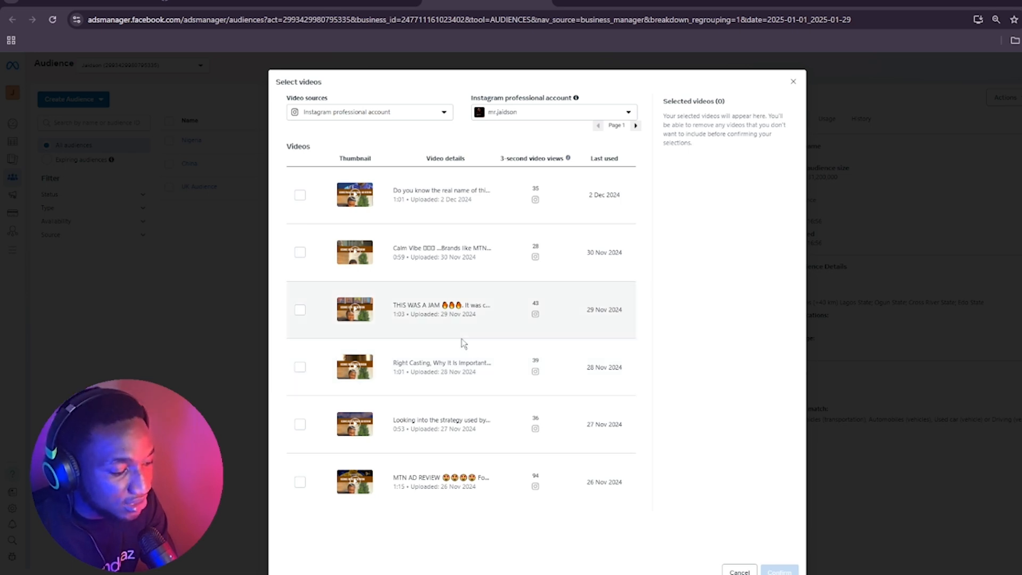
Add the videos dated 28, 29 and 30 Nov 2024 to the ThruPlay engagement and confirm the selection
click(302, 367)
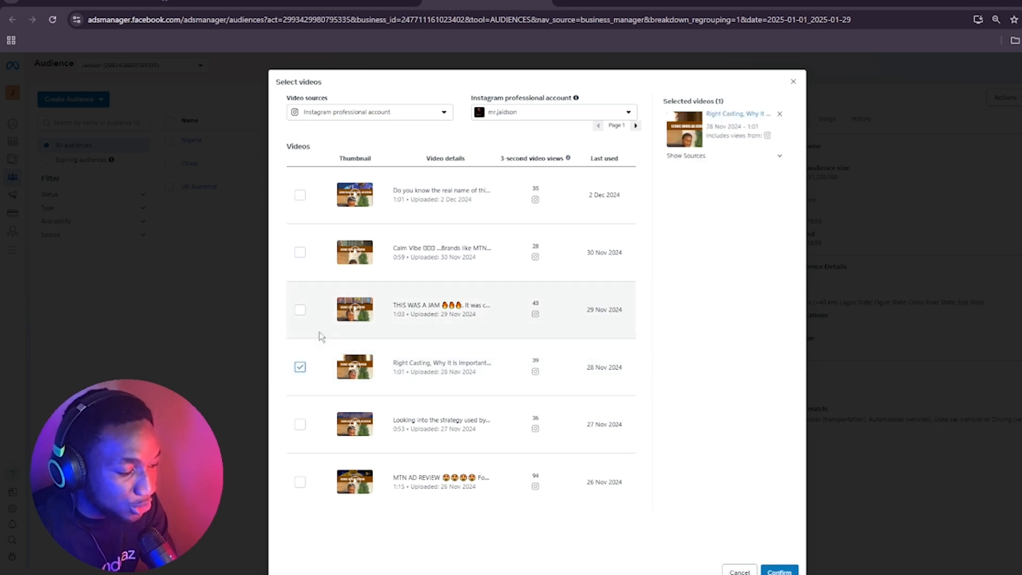
click(302, 313)
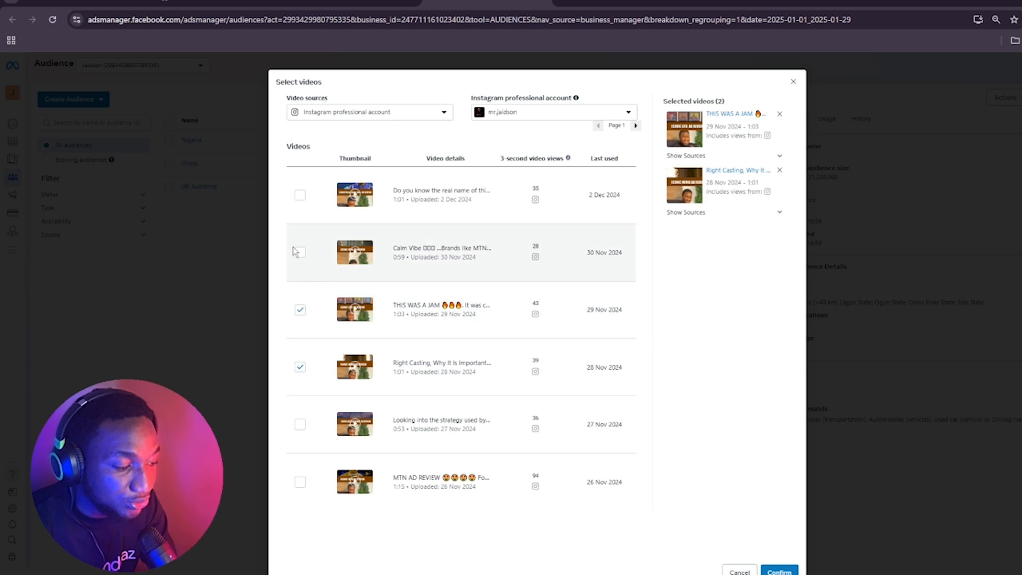
click(300, 252)
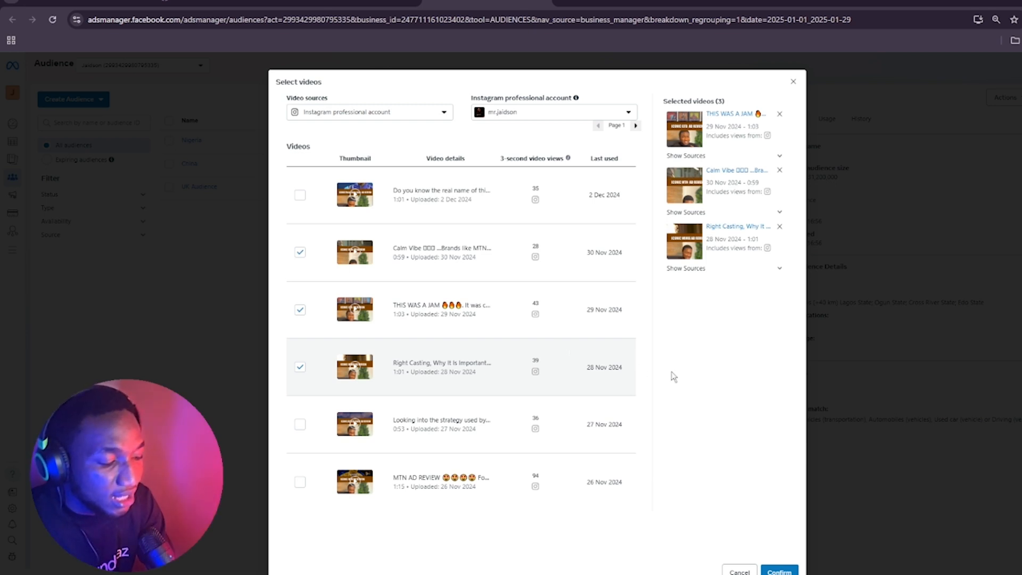
click(779, 571)
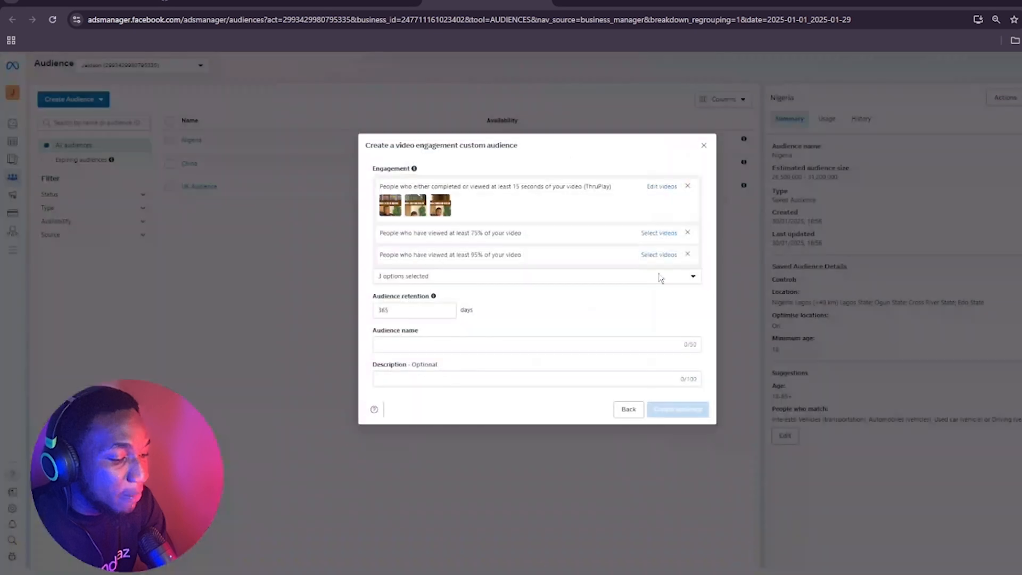
Open the video selection for the 75% viewed engagement and set its source to Instagram professional account
click(658, 234)
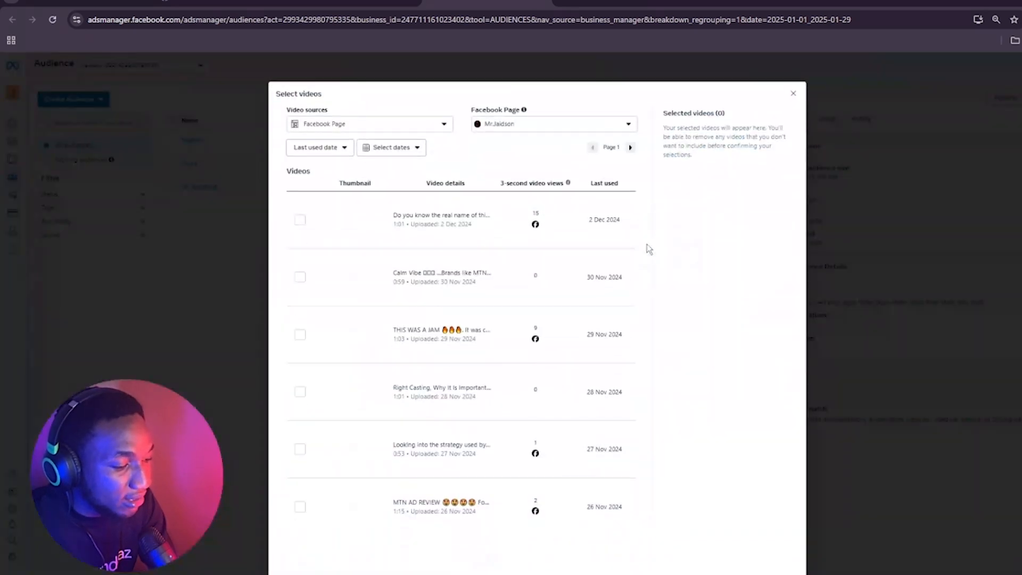
click(351, 113)
click(355, 151)
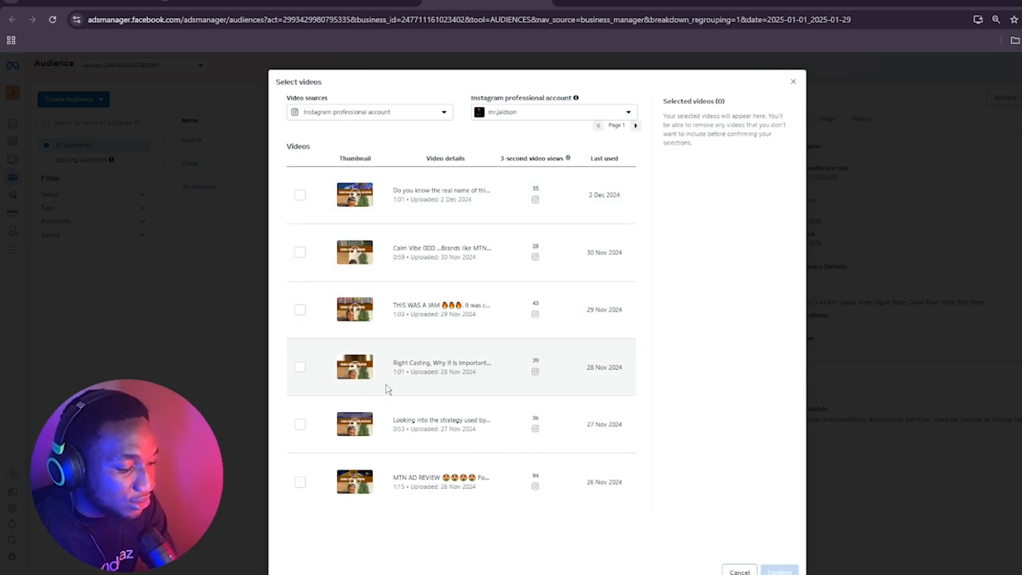
Add the four videos dated 9, 11, 12 and 13 Nov 2024 from page 3 to the 75% viewed engagement and confirm
click(635, 125)
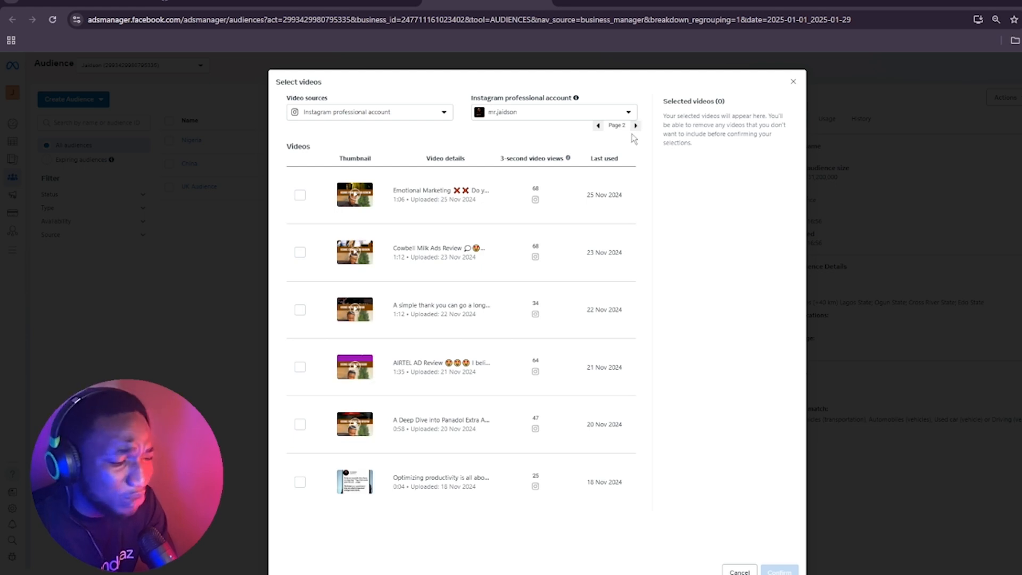
click(634, 125)
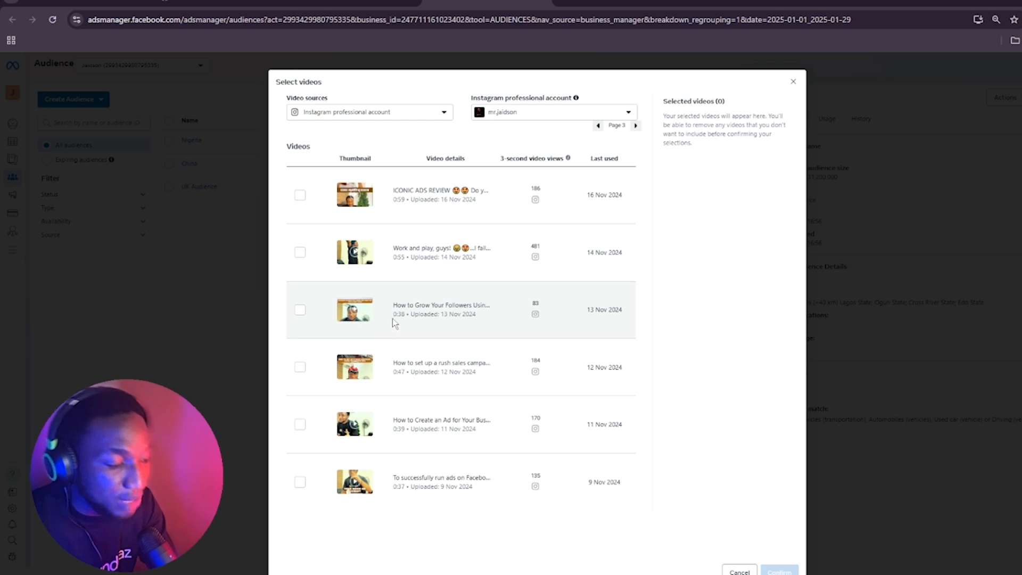
click(305, 313)
click(302, 367)
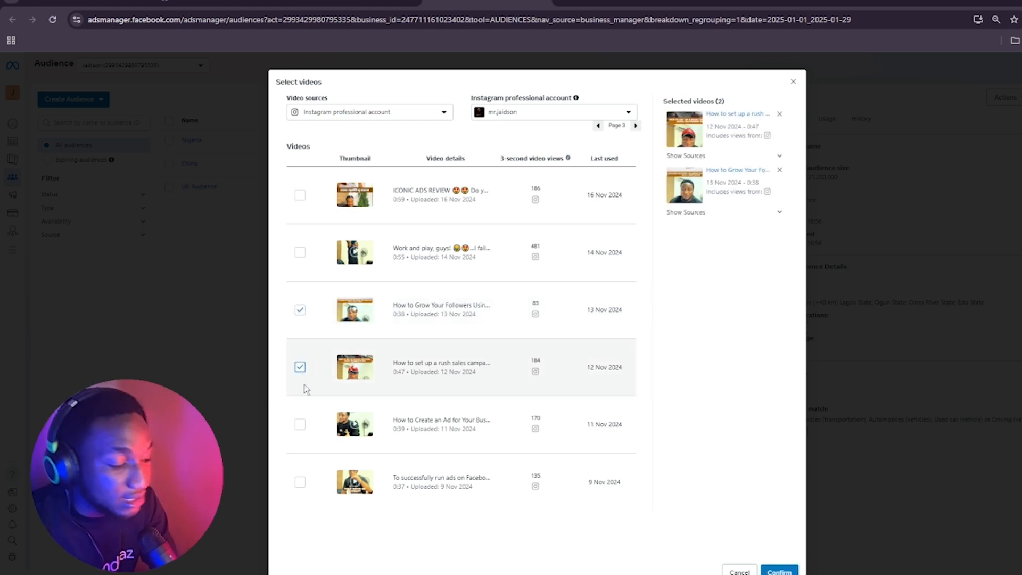
click(300, 424)
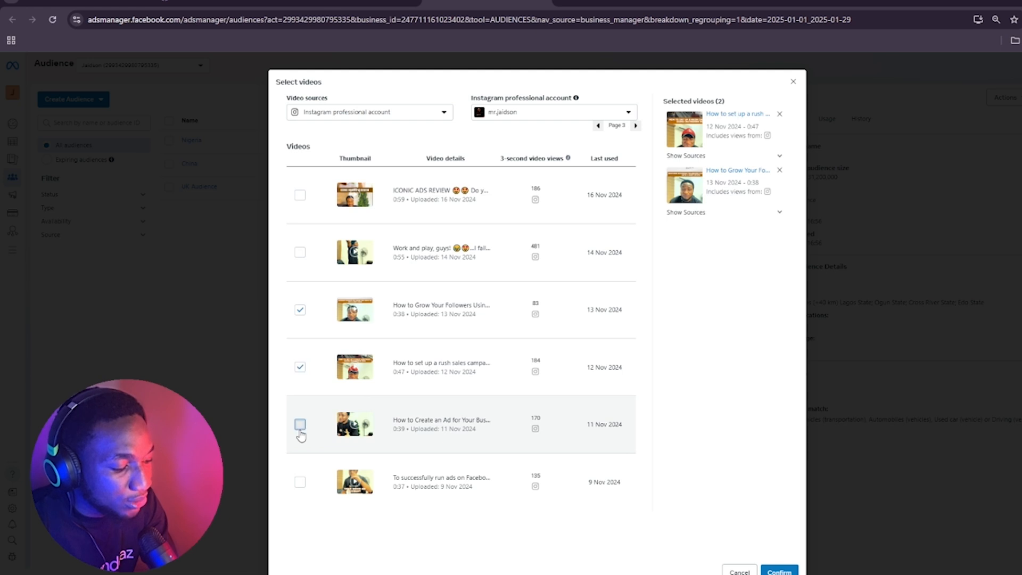
click(299, 484)
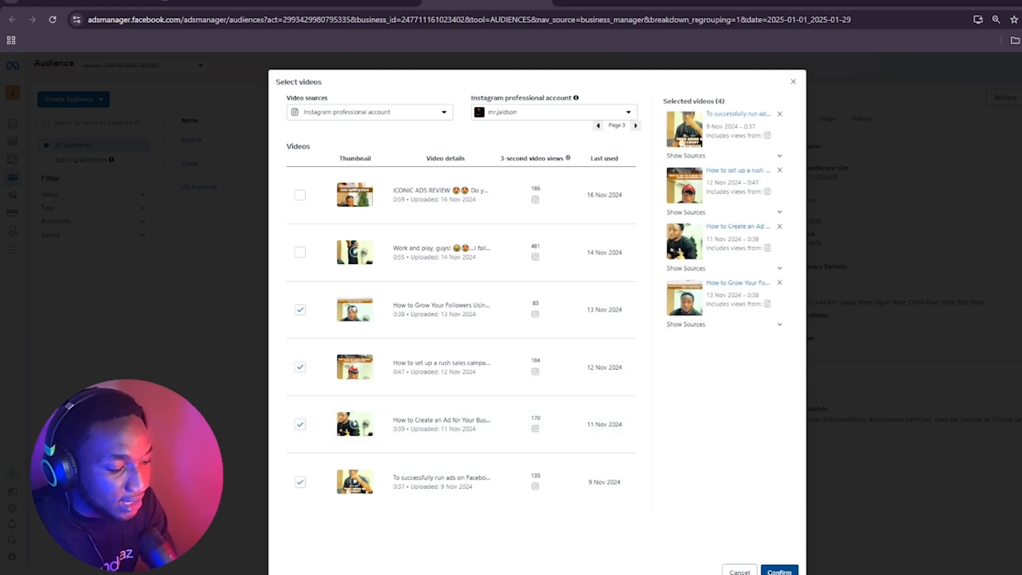
click(778, 570)
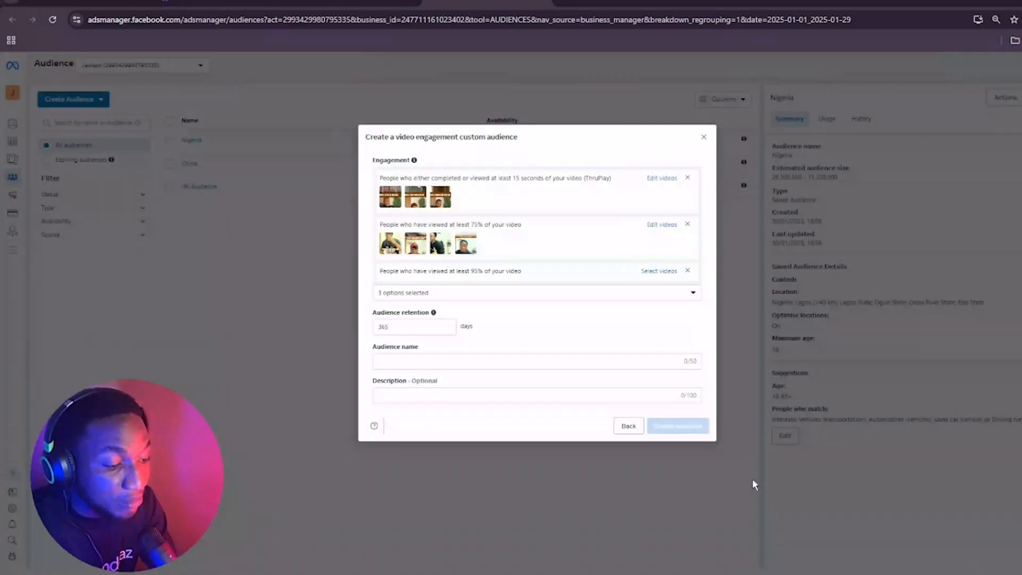
Open the video selection for the 95% viewed engagement and set its source to Instagram professional account
click(665, 272)
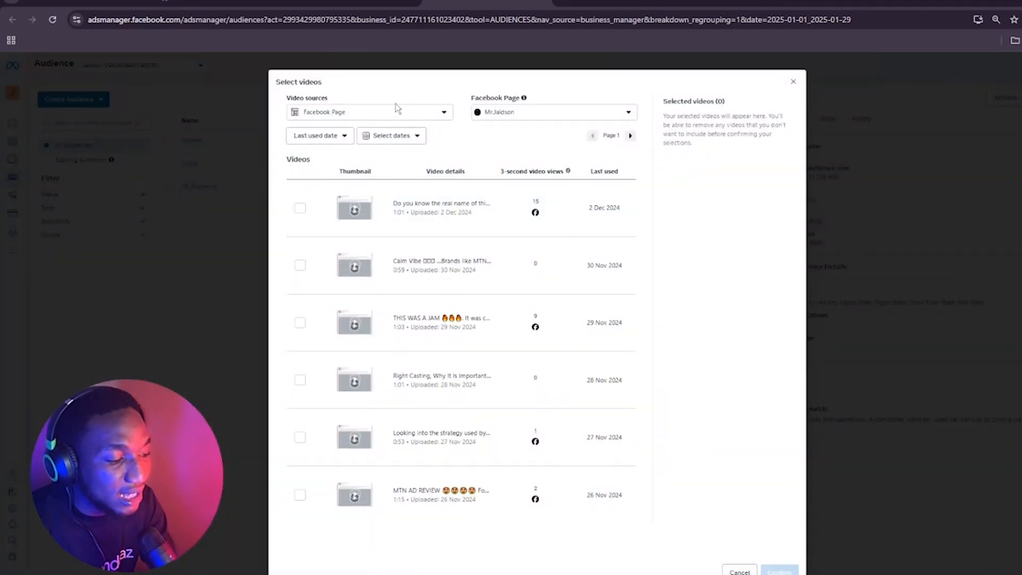
click(395, 113)
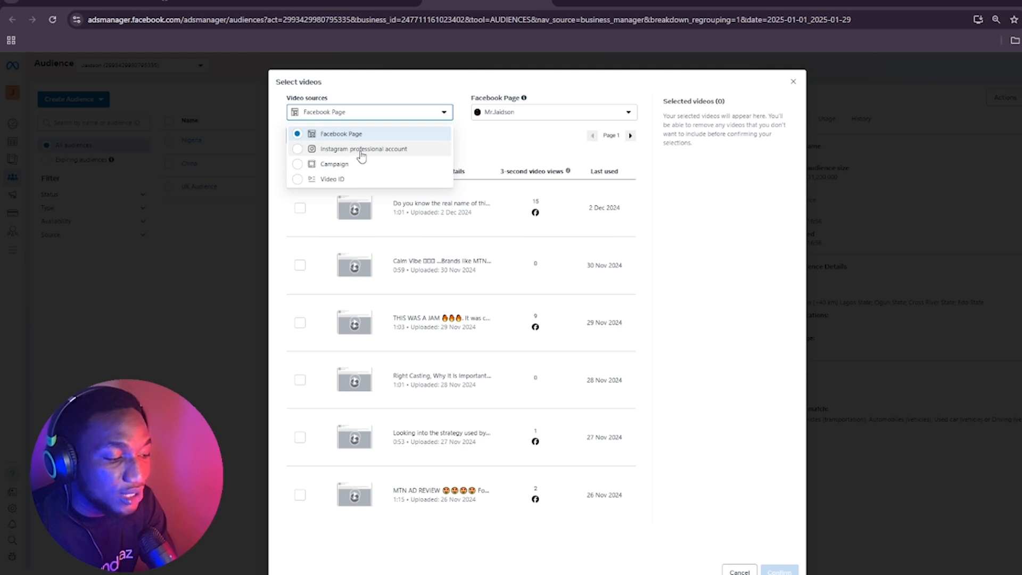
click(360, 151)
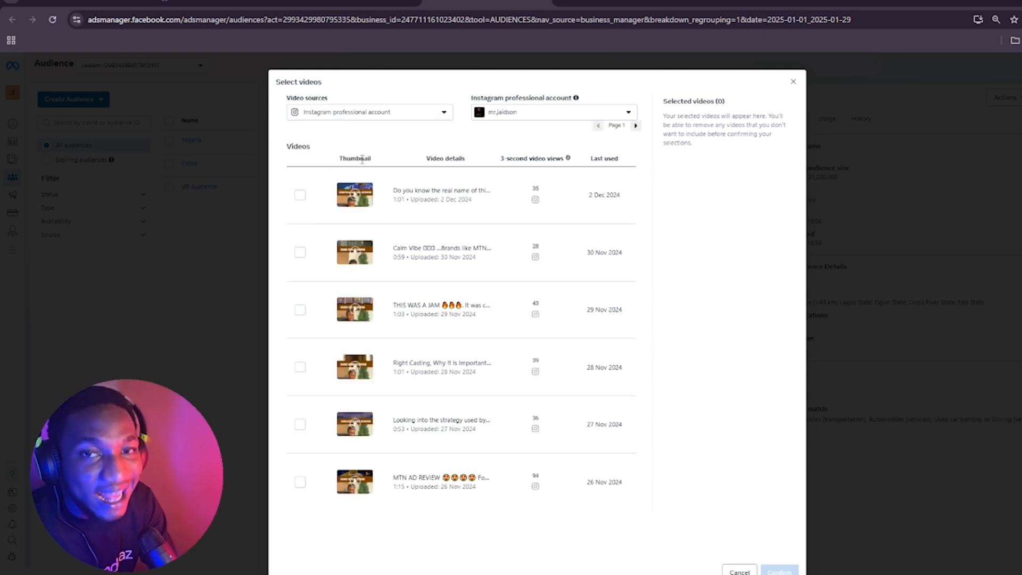
click(390, 118)
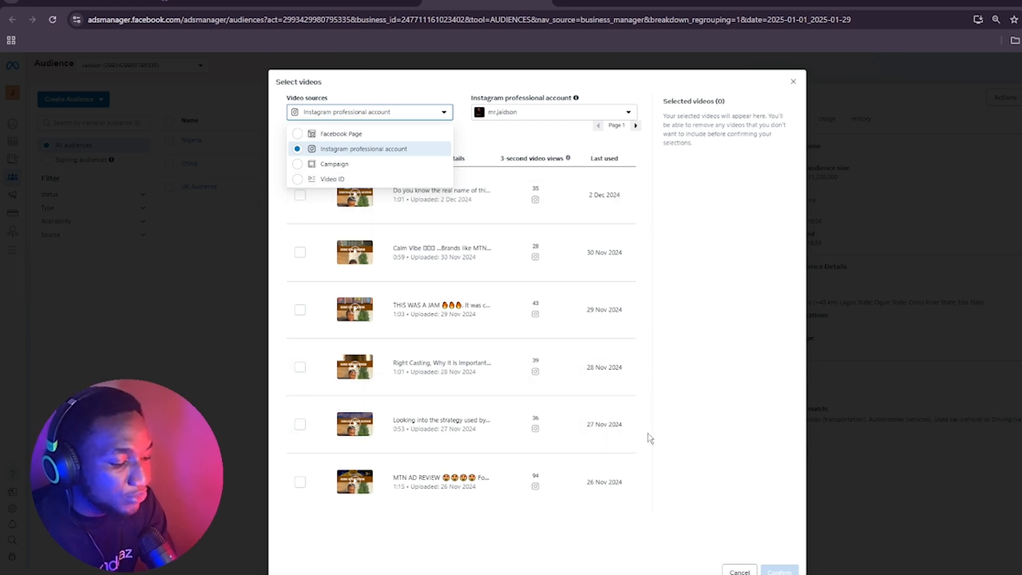
click(613, 526)
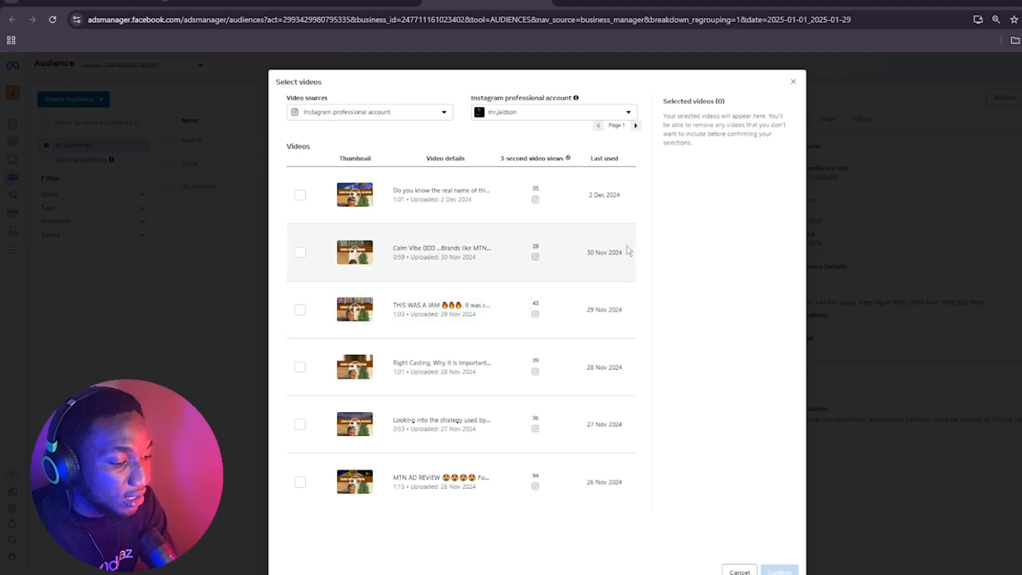
Add the 1:04, 0:51 and 0:42 videos dated 6, 5 and 7 Nov 2024 from page 4 to the 95% viewed engagement and confirm
click(636, 126)
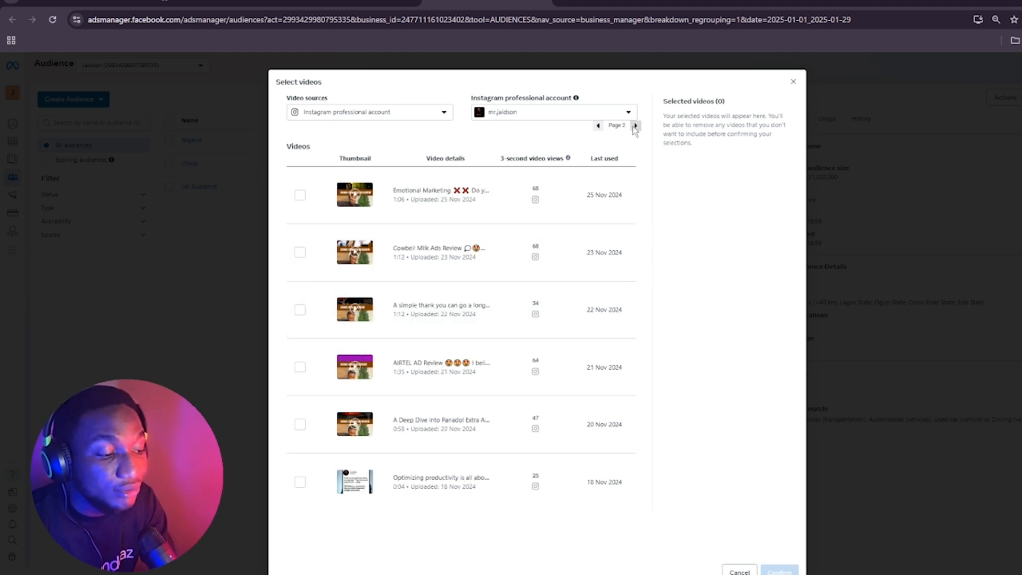
click(636, 125)
click(635, 125)
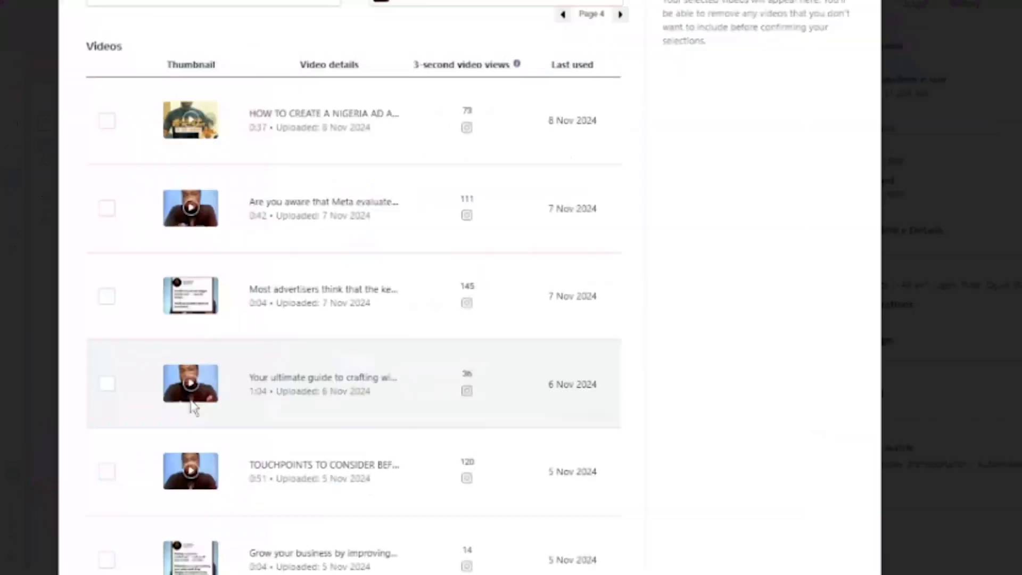
click(106, 384)
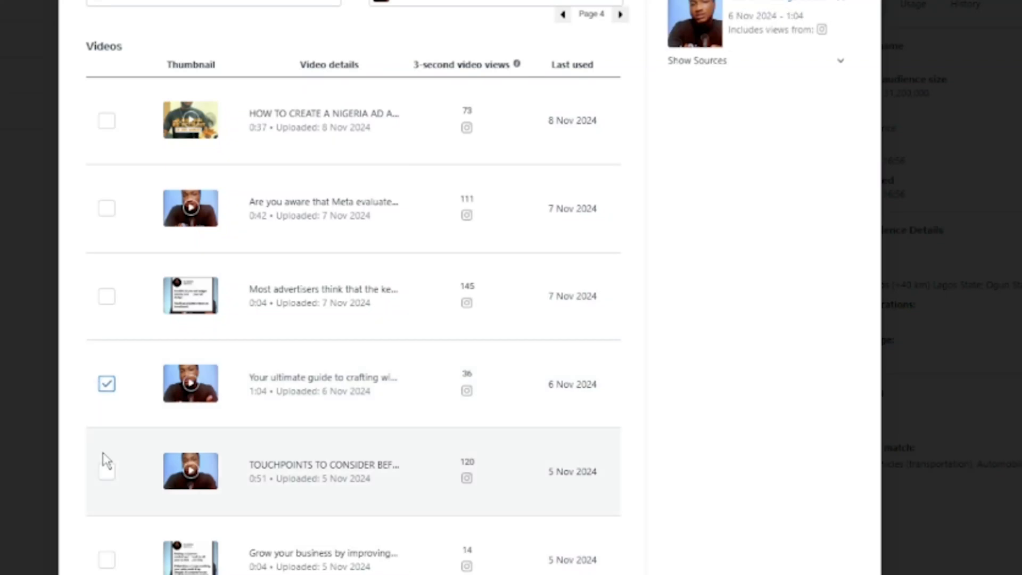
click(107, 472)
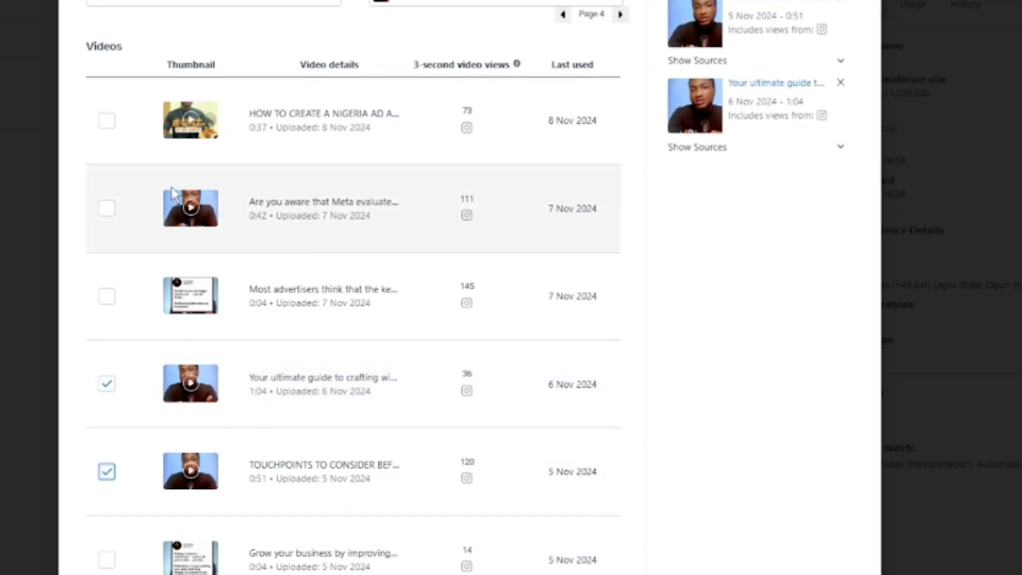
click(114, 212)
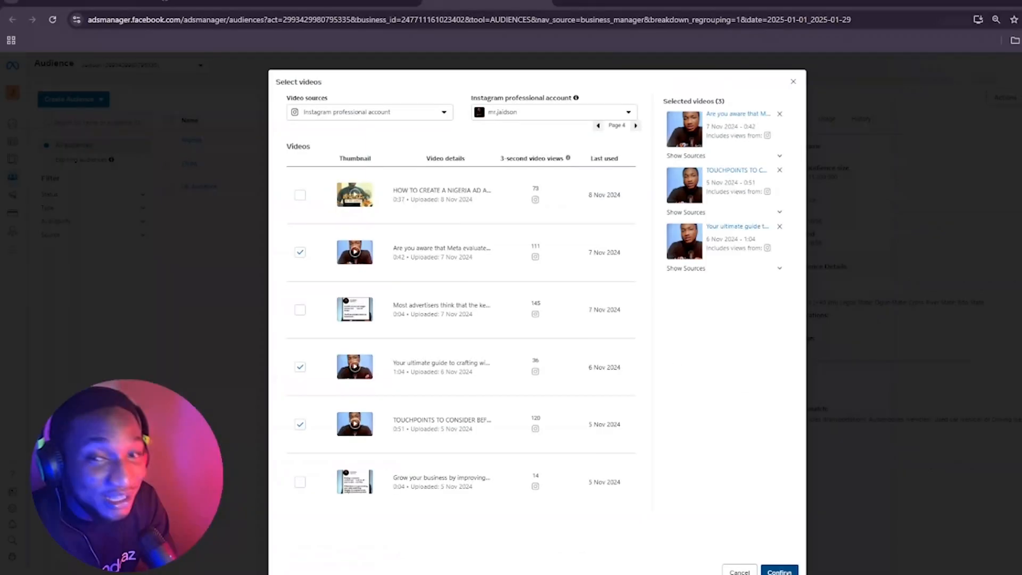
click(782, 571)
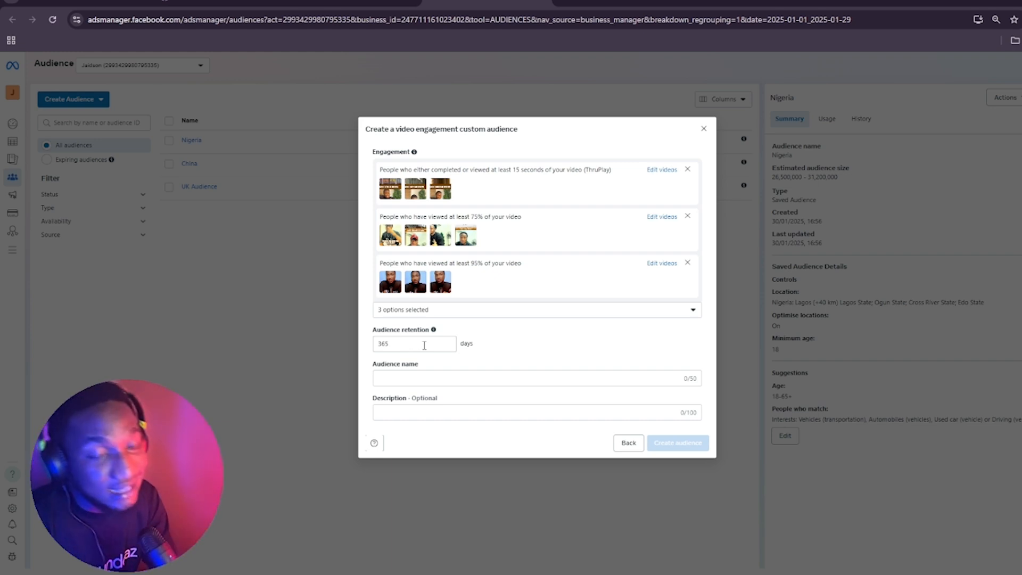
Name the video engagement audience "Video"
click(438, 382)
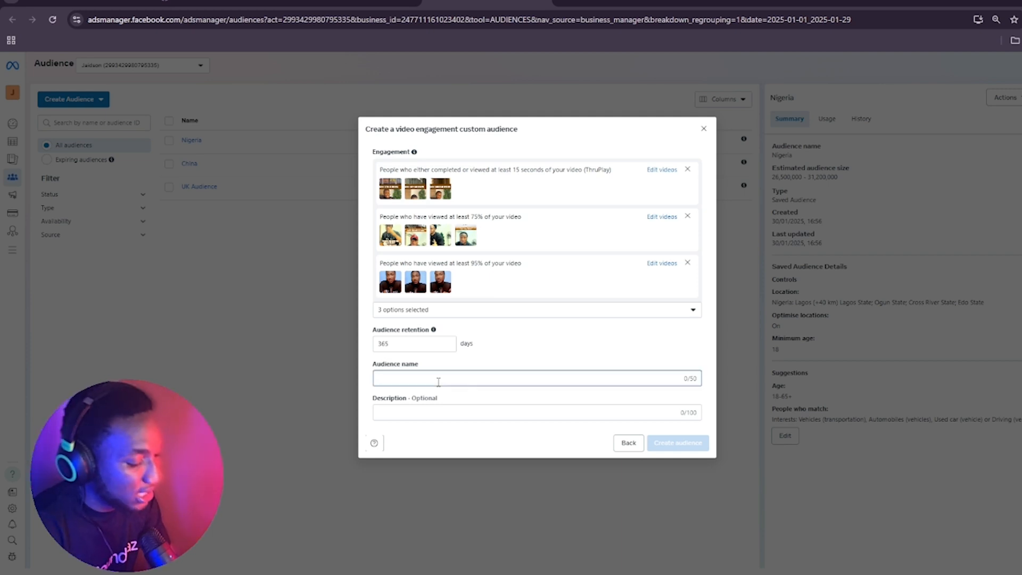
text(Vidoe )
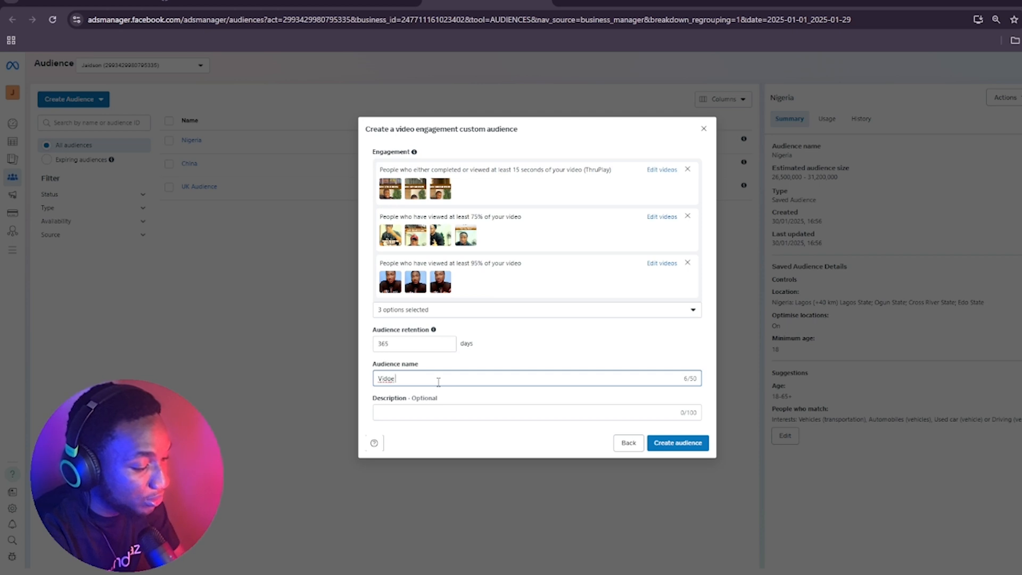
text(o)
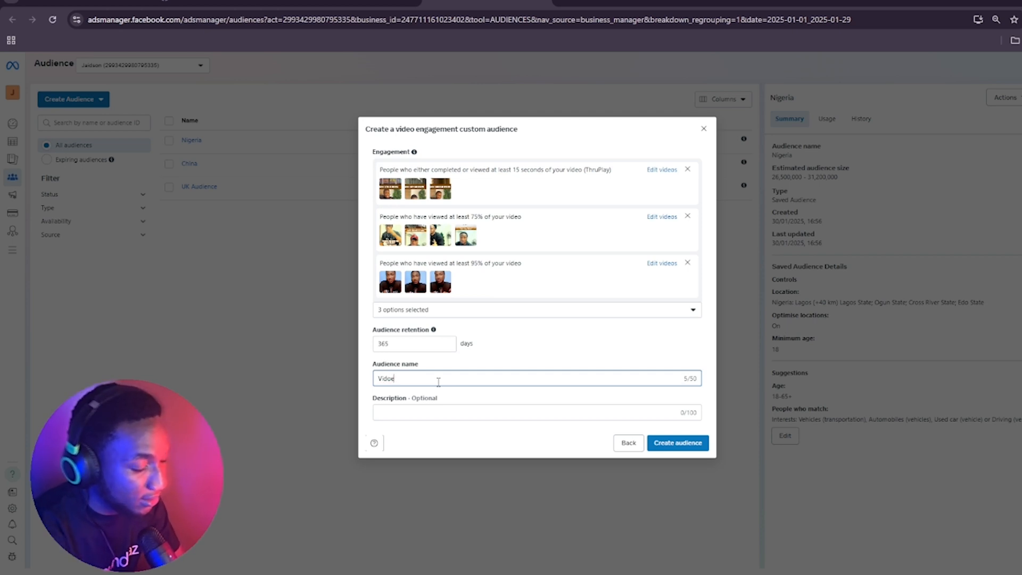
key(BackSpace)
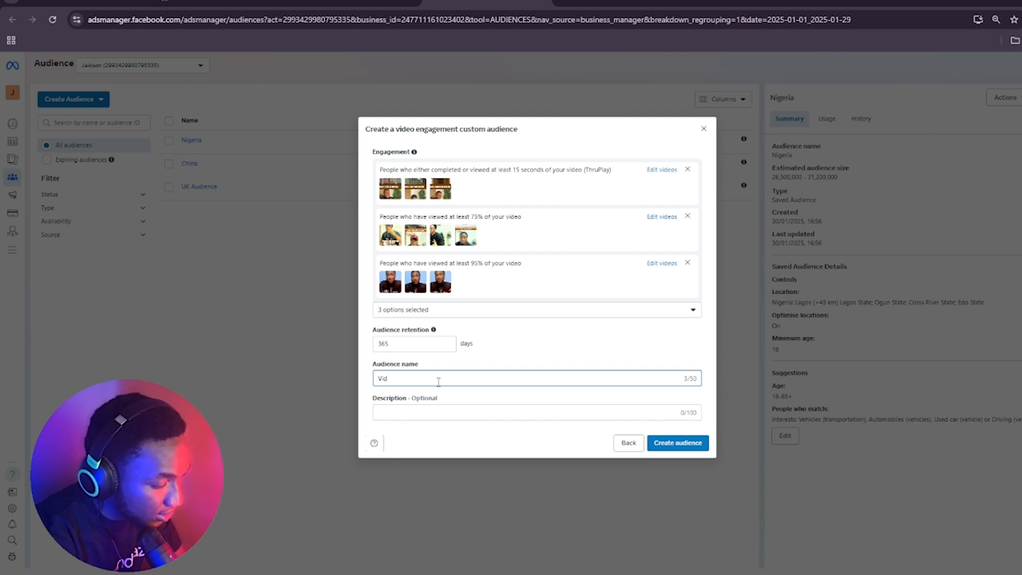
text(eo)
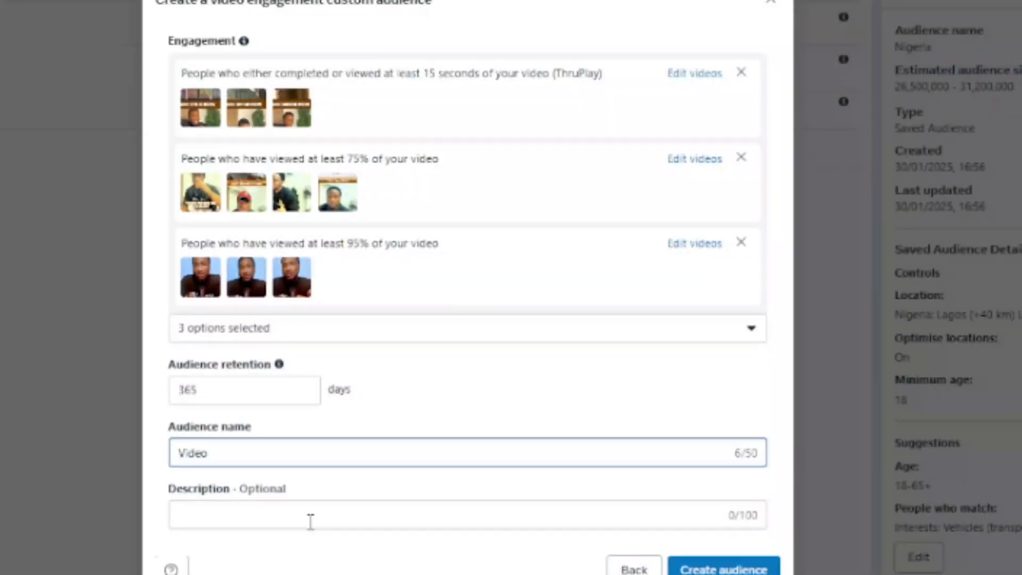
Enter the description "15sec, 75%, 95%" and create the video engagement audience
click(452, 412)
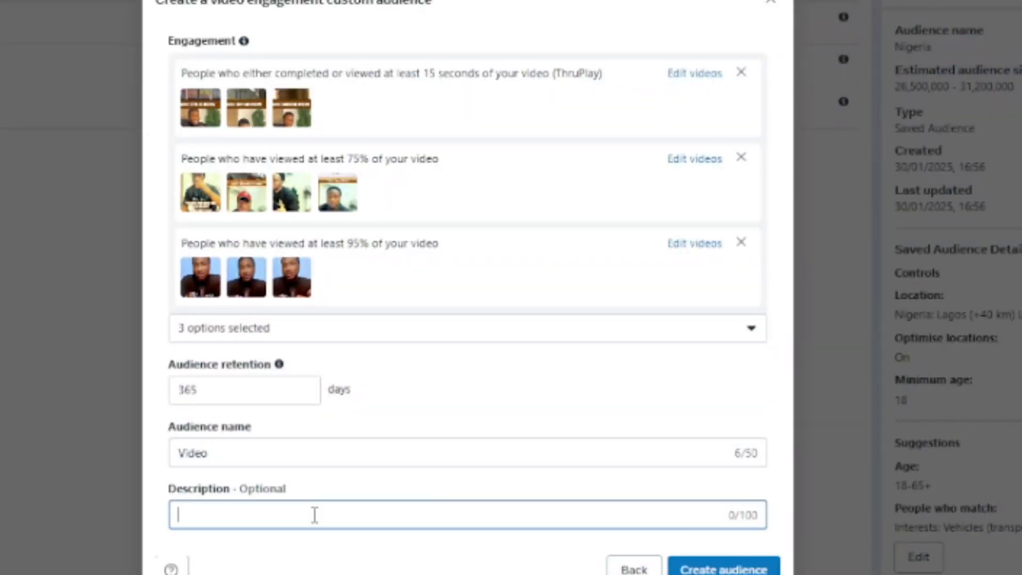
text(t)
text(5sec )
text(,)
text(75)
text(%)
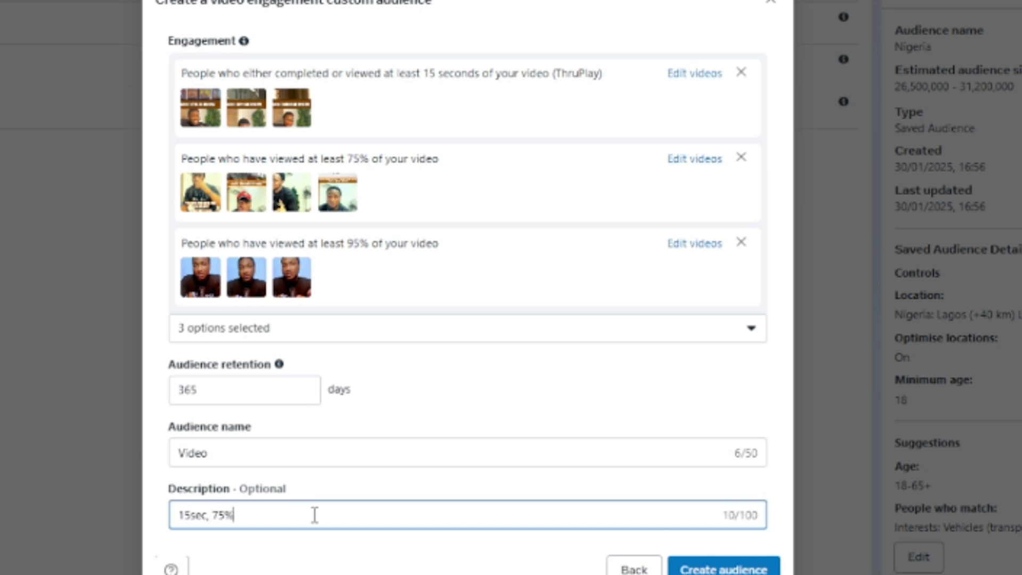
text(, 95%)
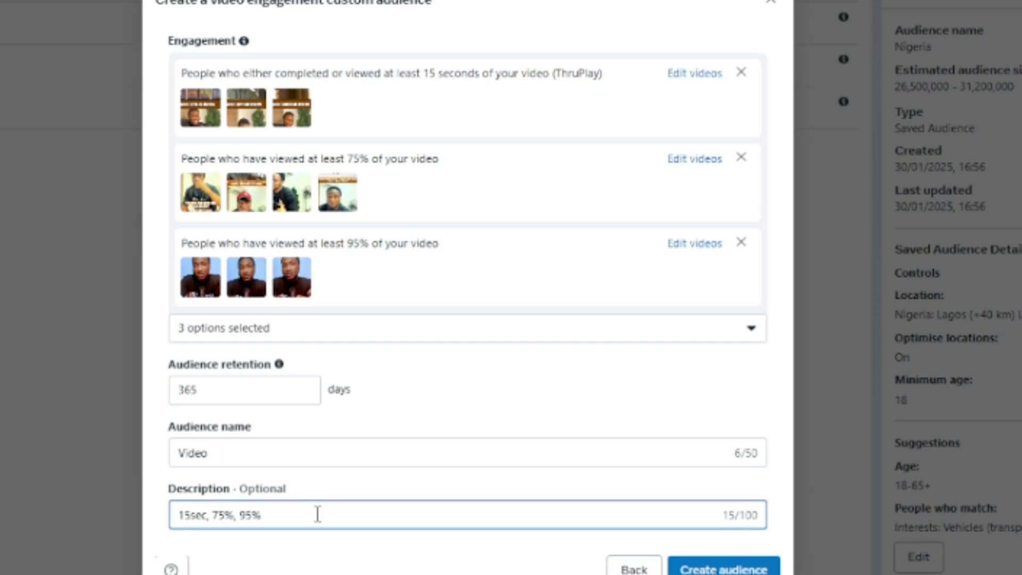
click(695, 570)
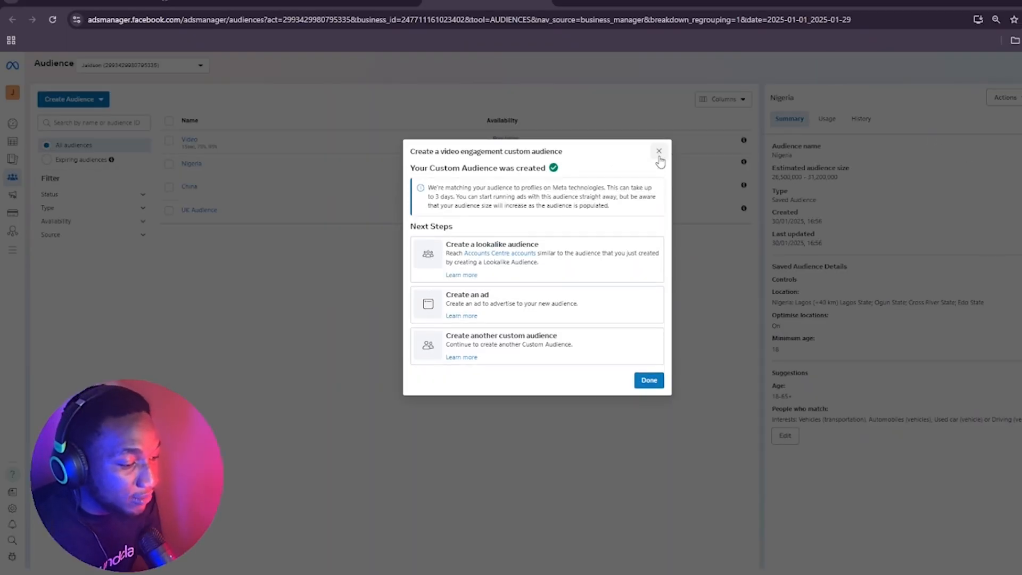
Close the creation confirmation and view the summary of the new Video audience
click(659, 152)
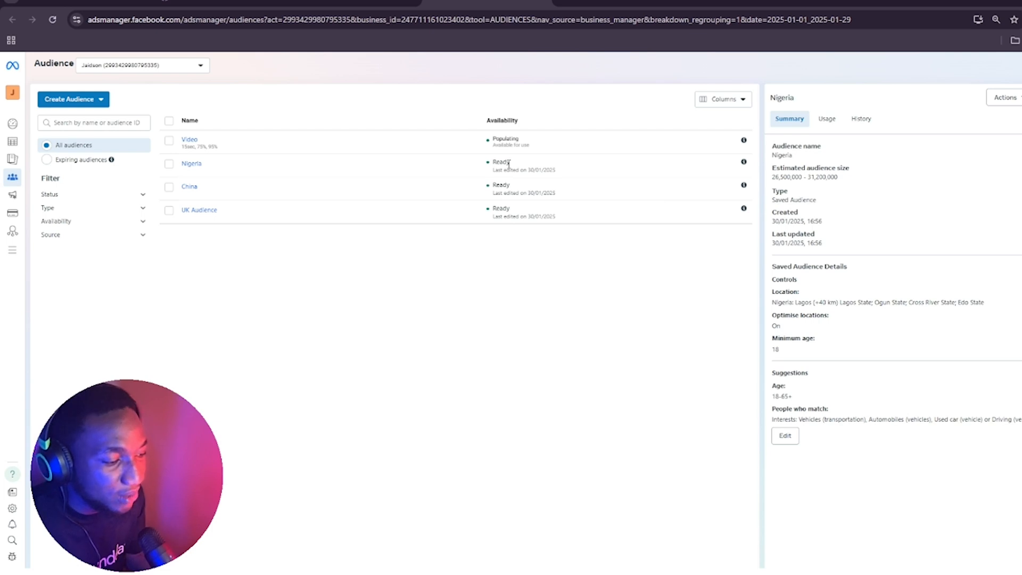
mouse_move(193, 164)
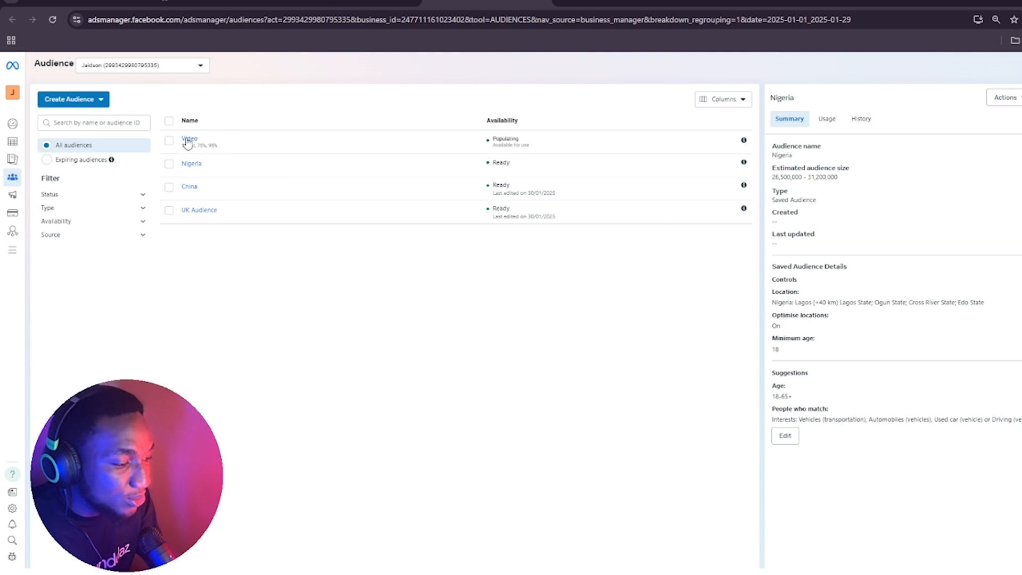
click(188, 142)
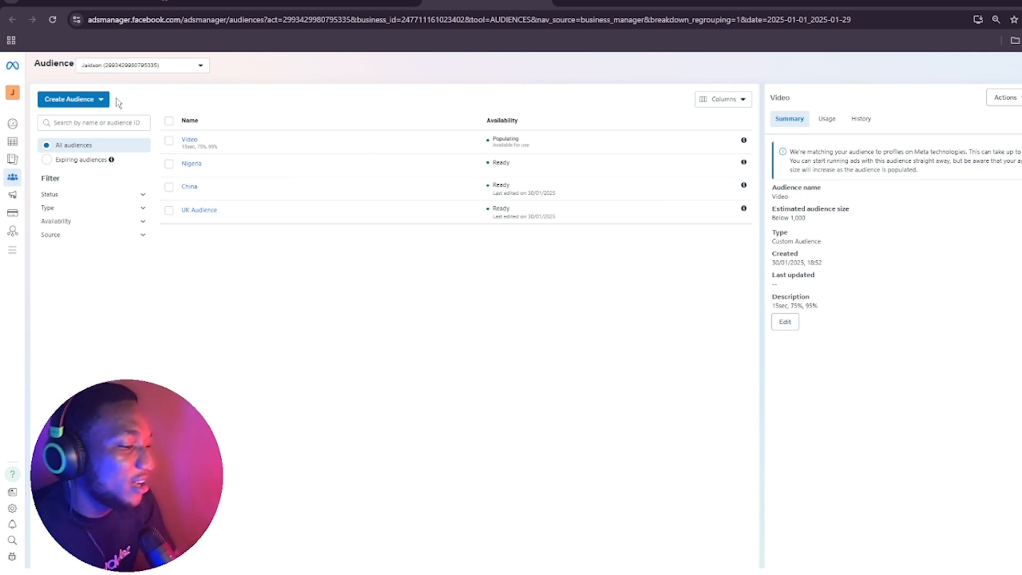
Start a new custom audience based on Instagram account and set its source to the ad account owner's Instagram profile
click(101, 100)
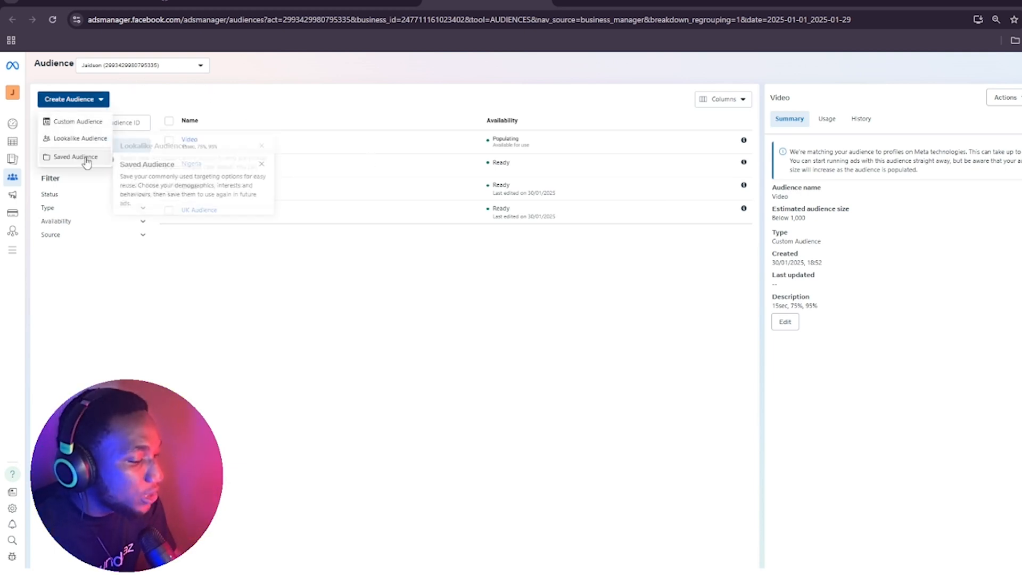
click(96, 123)
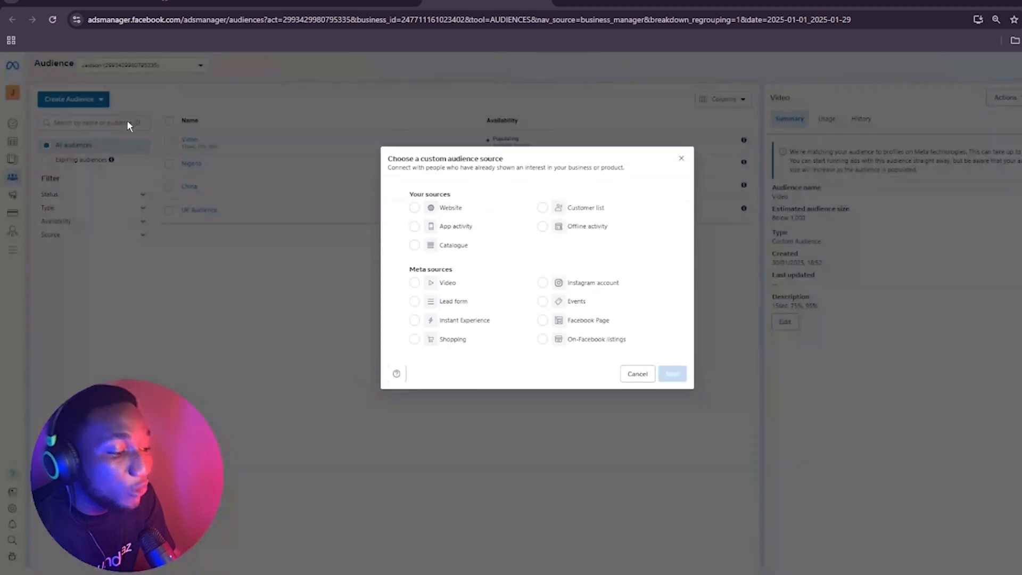
click(537, 286)
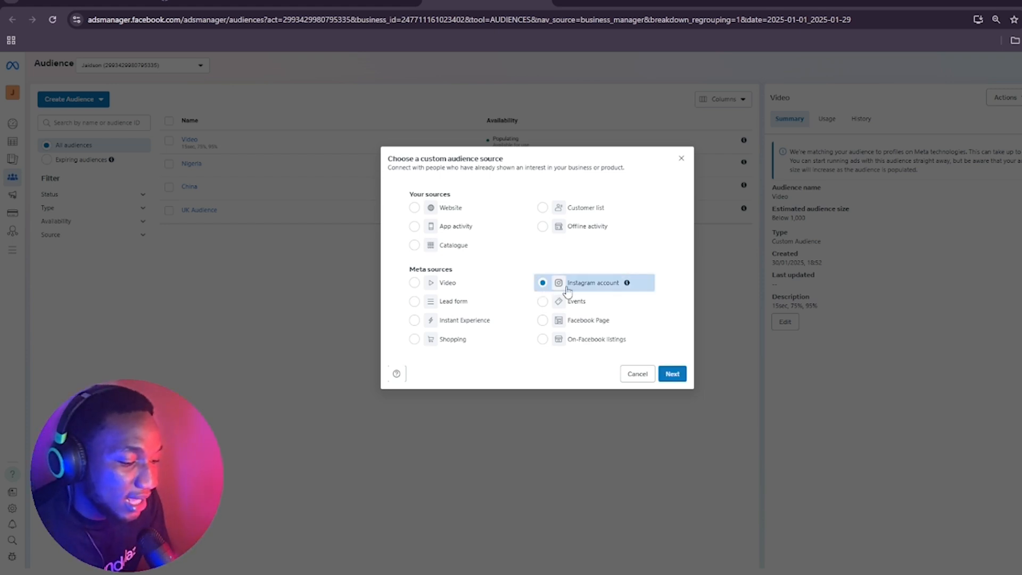
click(672, 373)
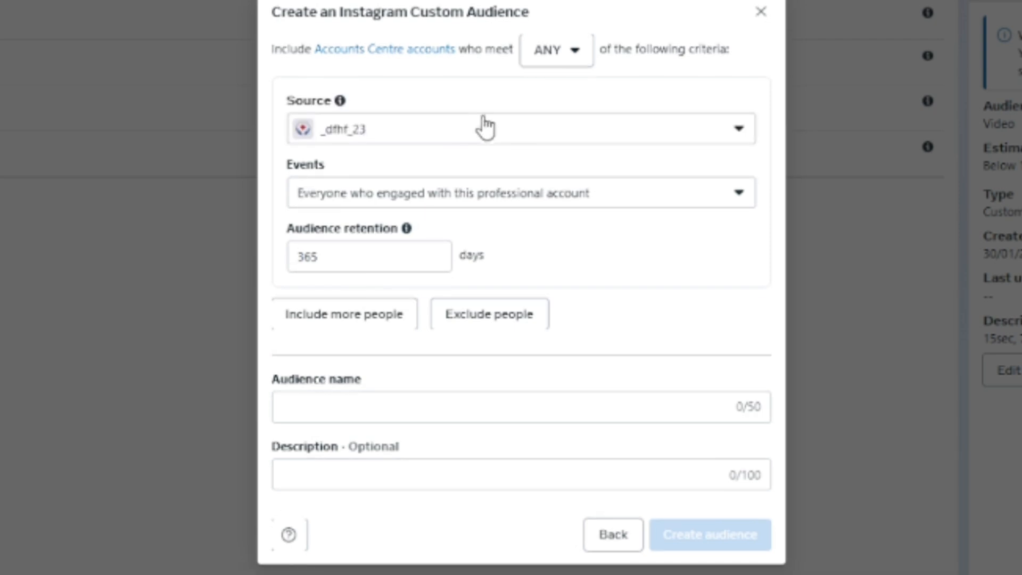
click(487, 133)
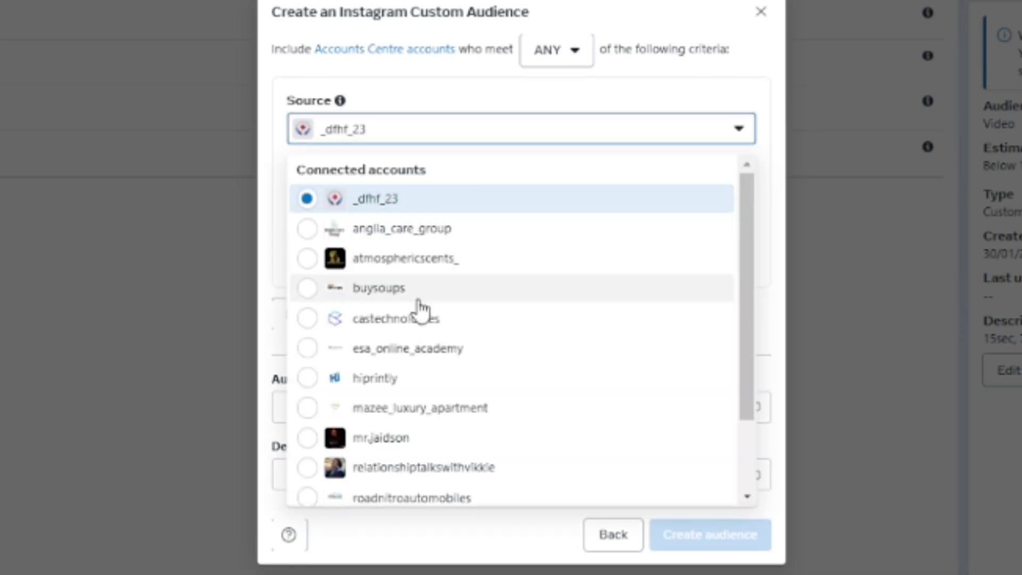
click(420, 448)
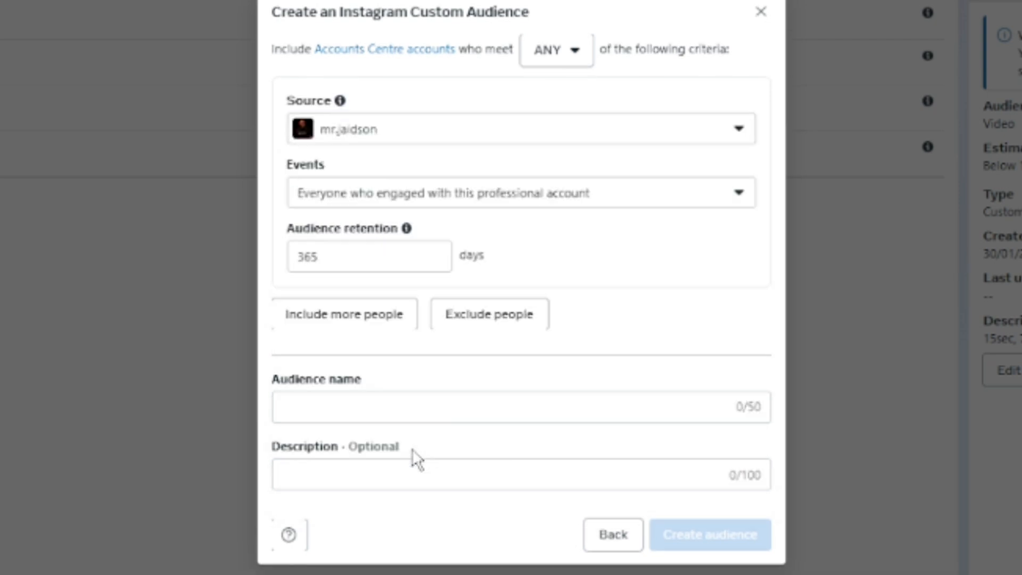
Review the ANY and ALL criteria matching options and the engagement events available for the Instagram audience
click(554, 59)
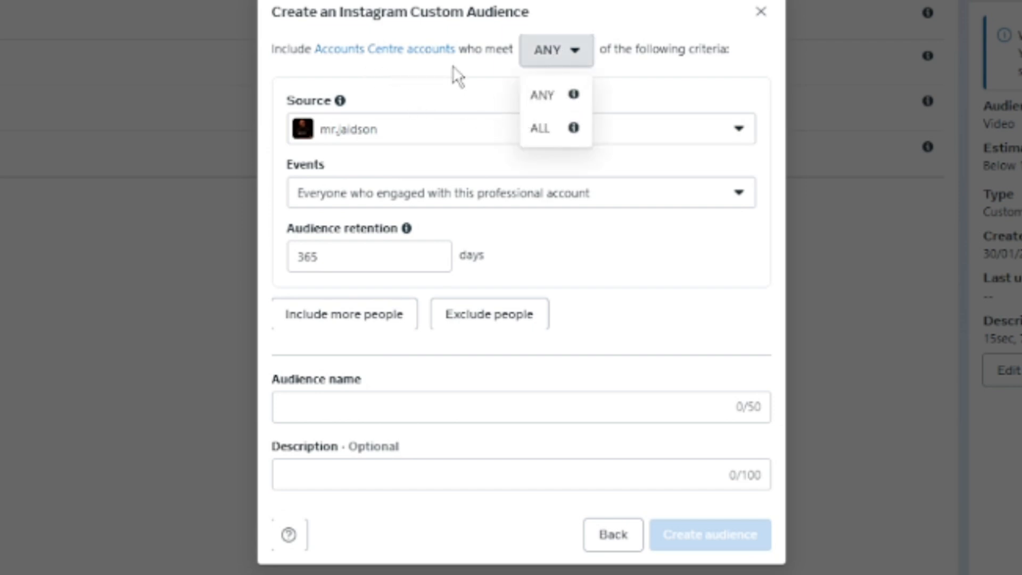
click(678, 84)
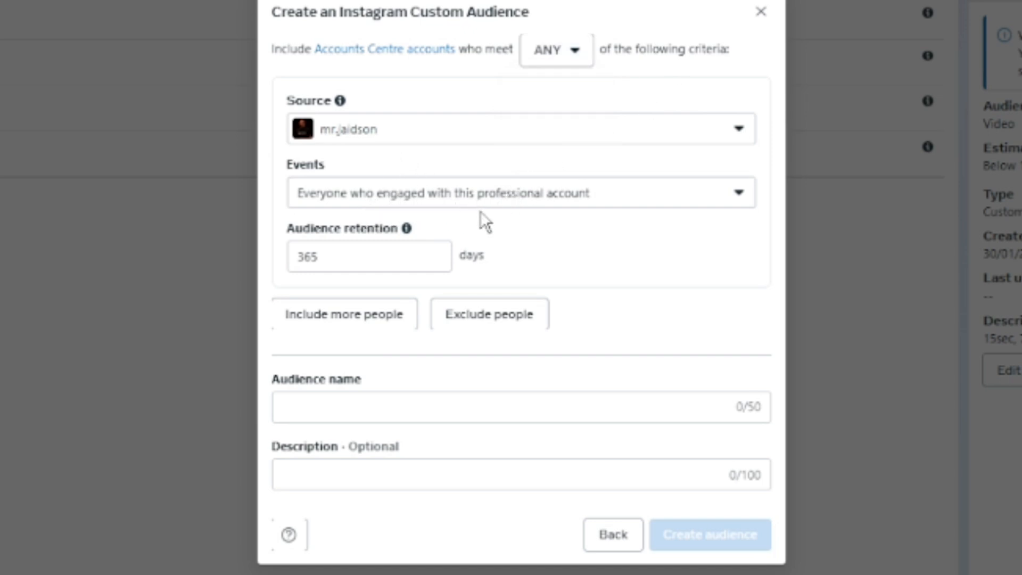
click(542, 207)
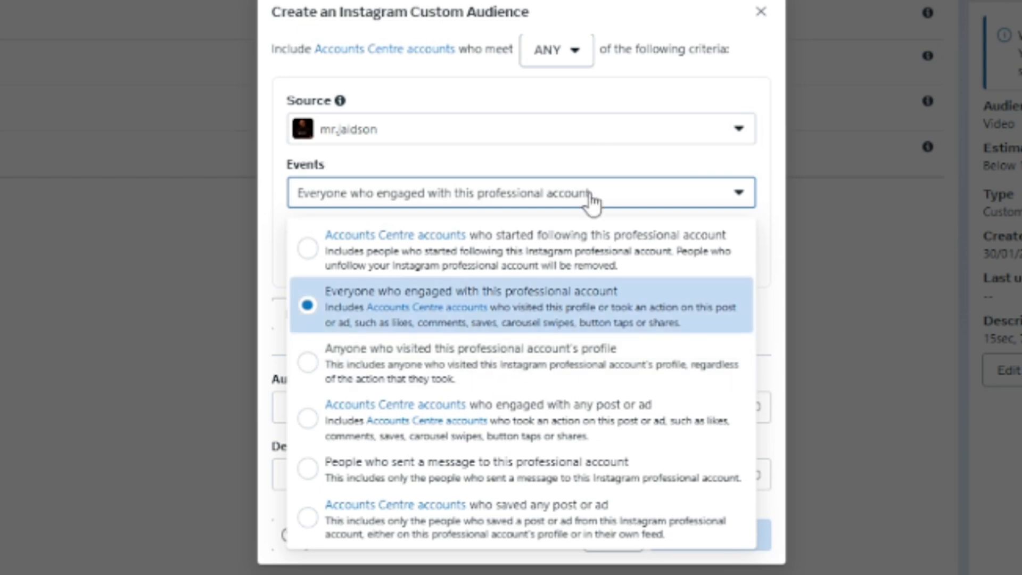
Switch the Instagram audience's criteria matching to ALL and return it to ANY
click(571, 55)
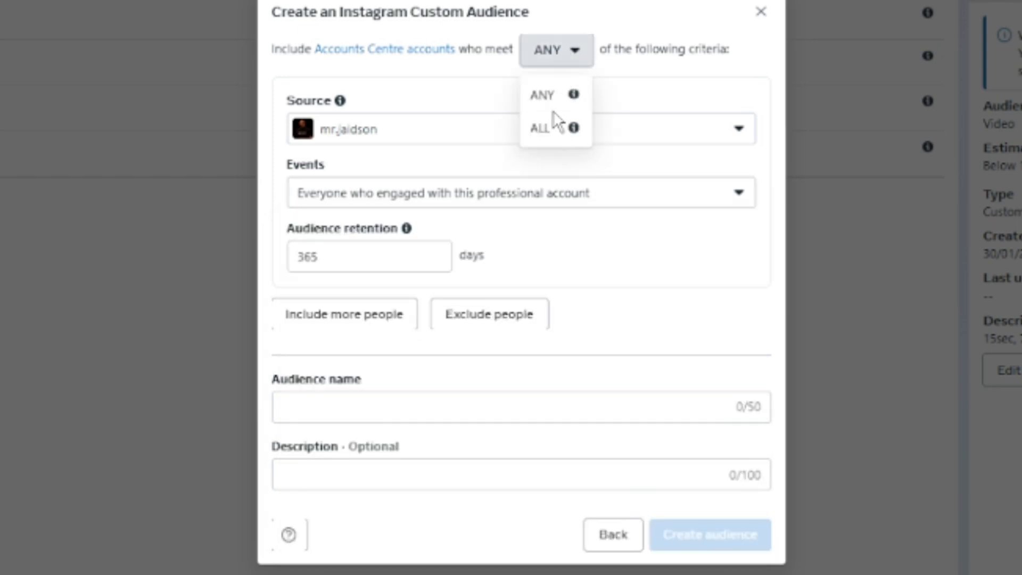
click(541, 128)
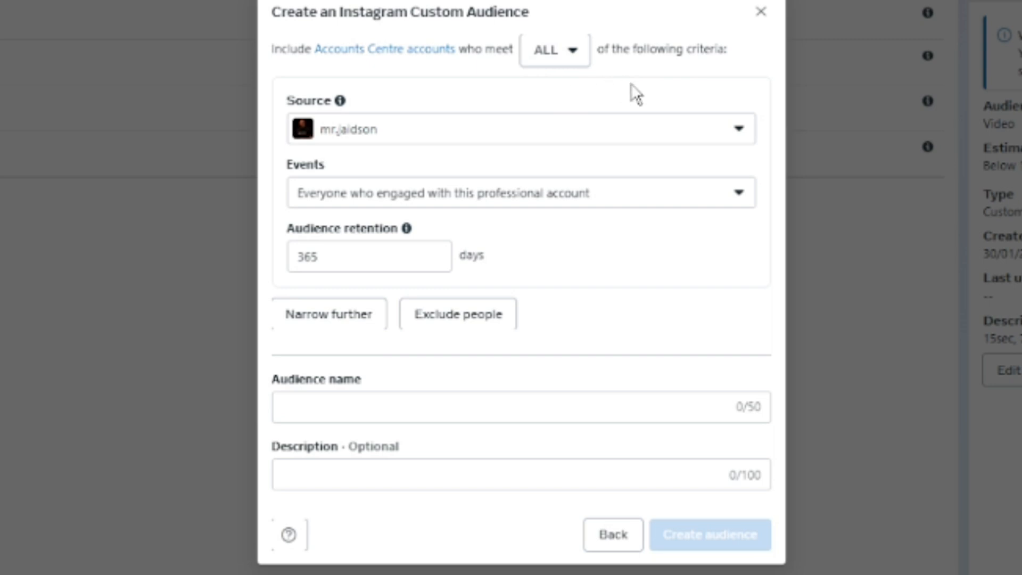
click(564, 60)
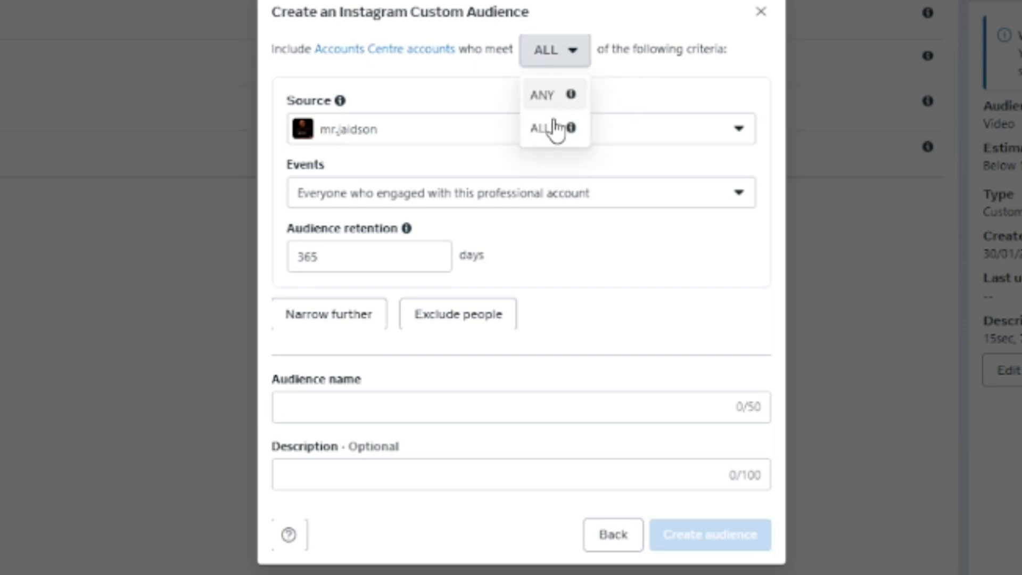
click(554, 97)
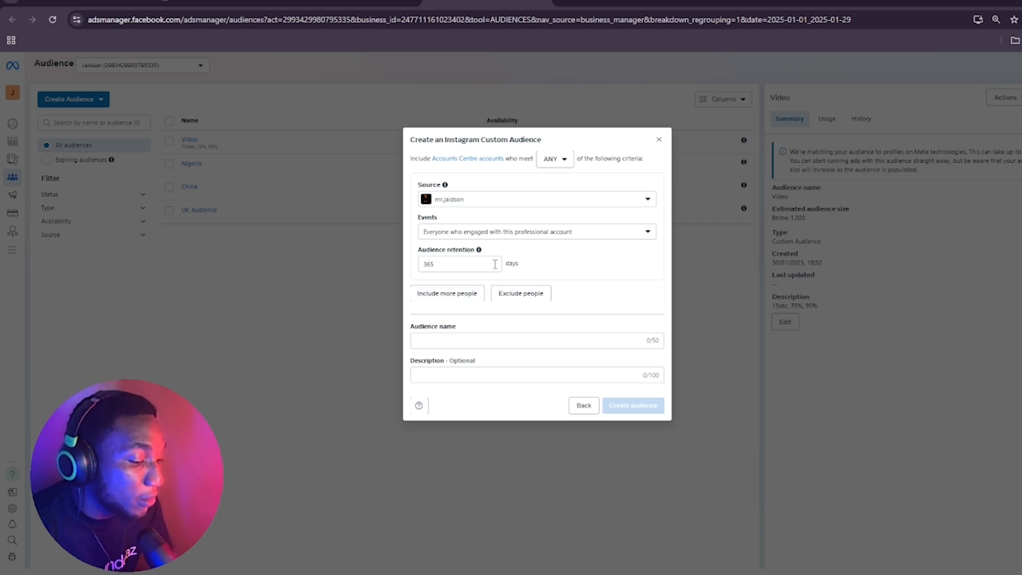
Include a second group from the ad account owner's Instagram profile, with the event "Anyone who visited this professional account's profile"
click(464, 298)
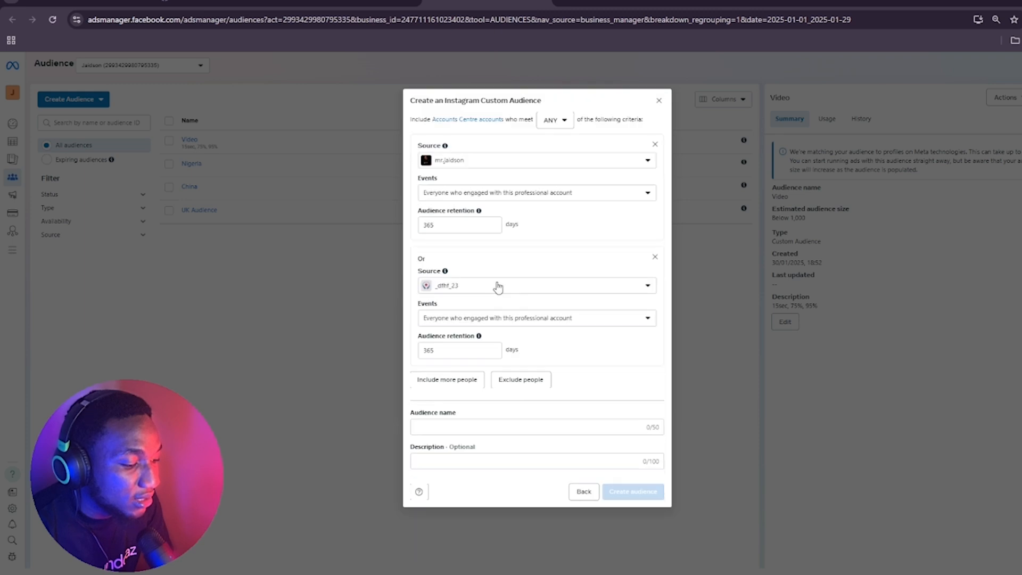
click(640, 279)
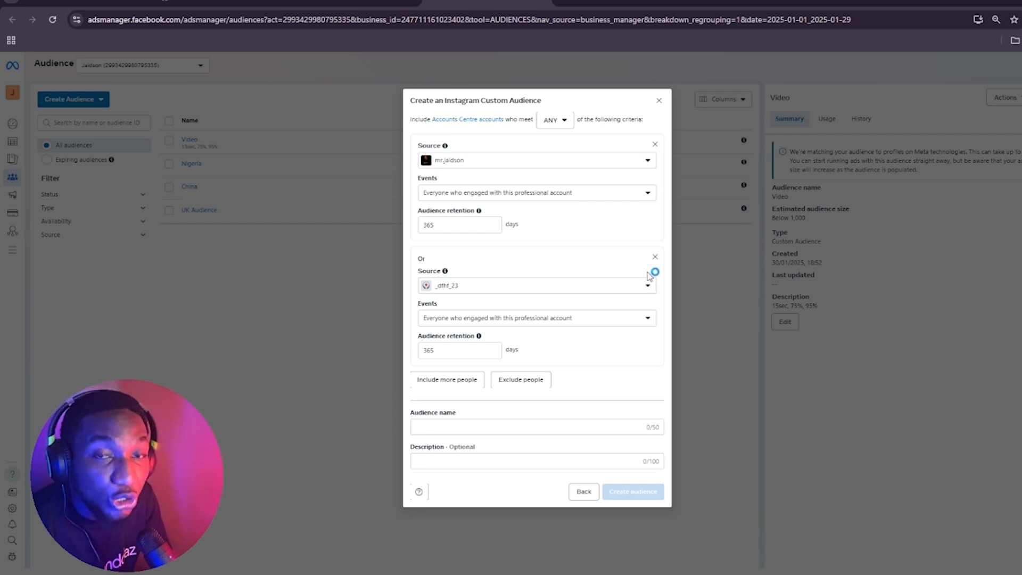
click(641, 293)
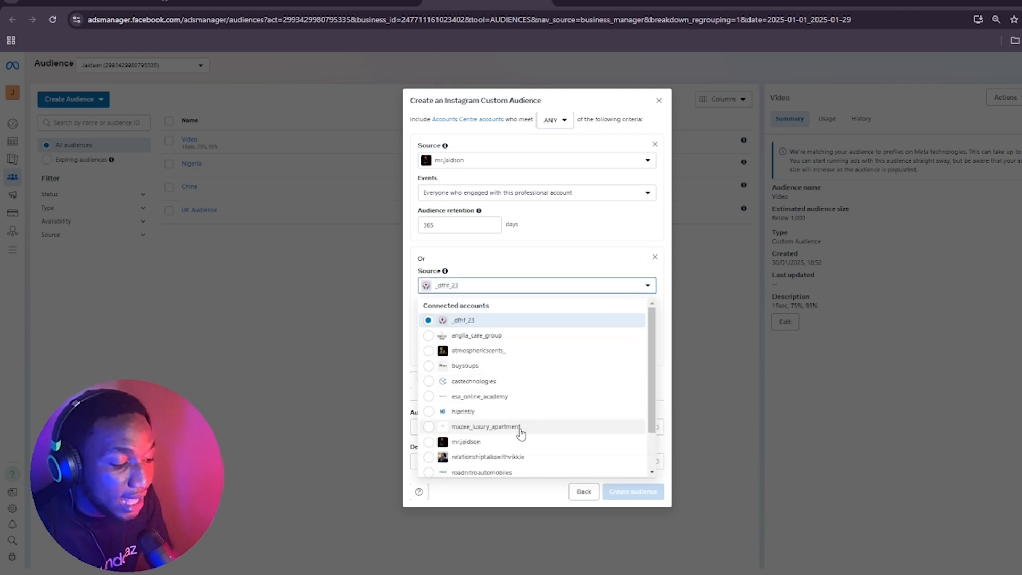
scroll(524, 412, down, 2)
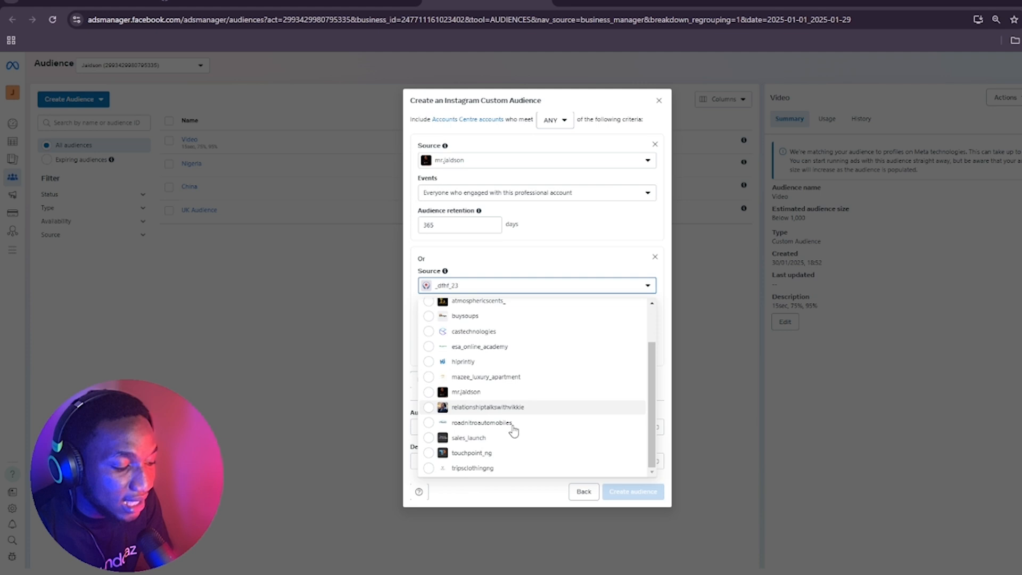
click(496, 395)
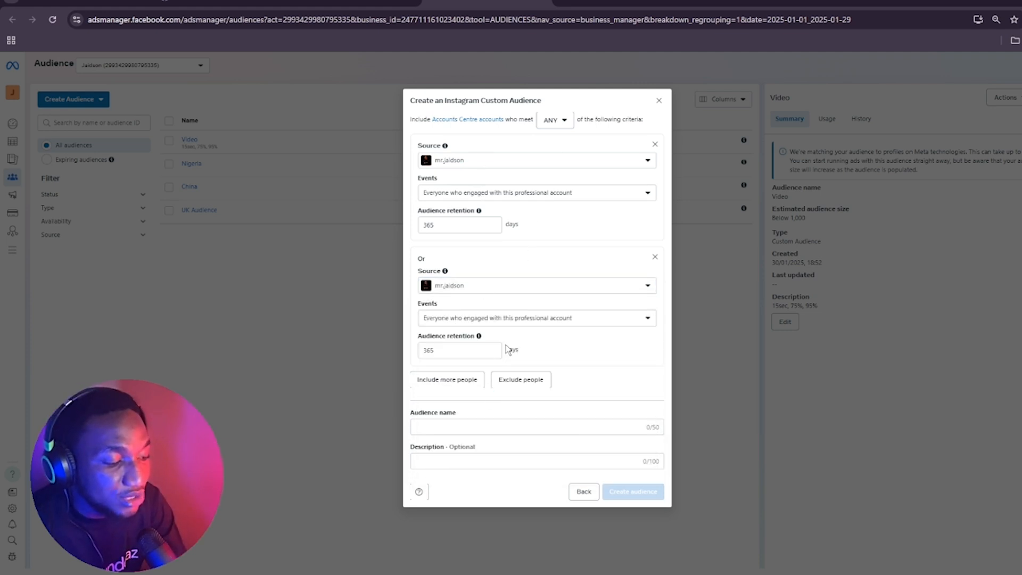
click(514, 319)
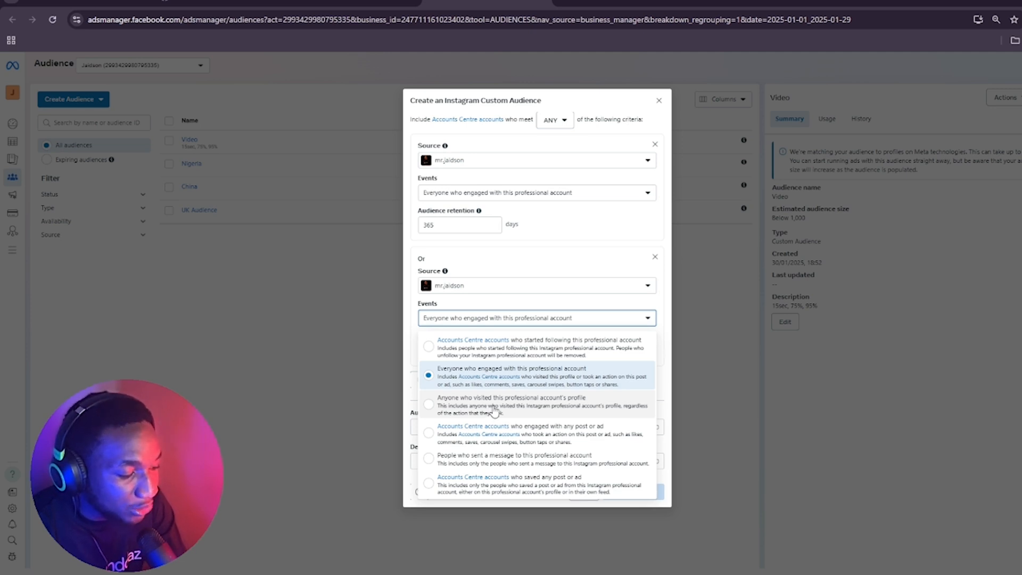
click(431, 408)
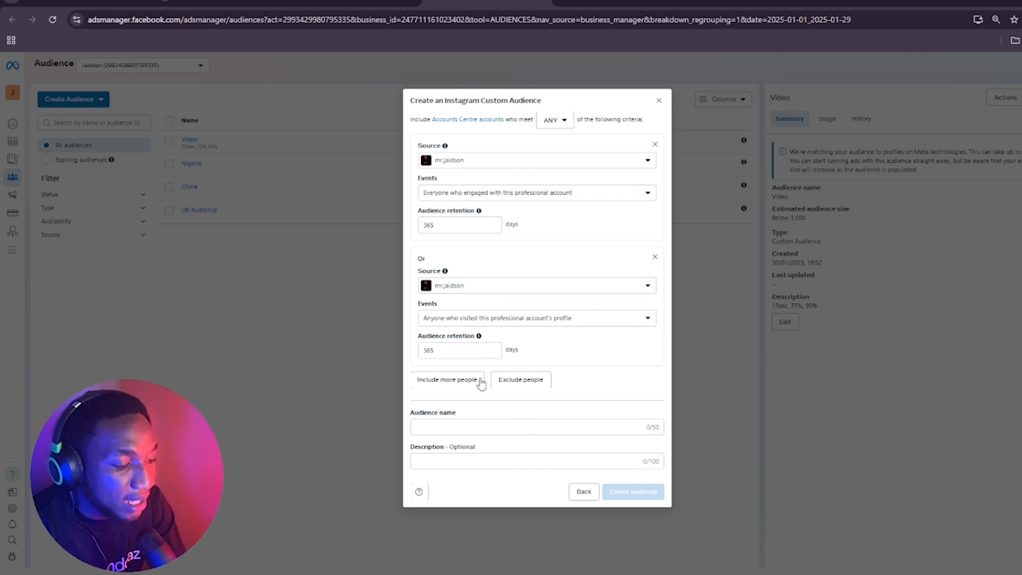
Try including a third group of accounts that started following the owner's Instagram profile, and remove that group
click(481, 381)
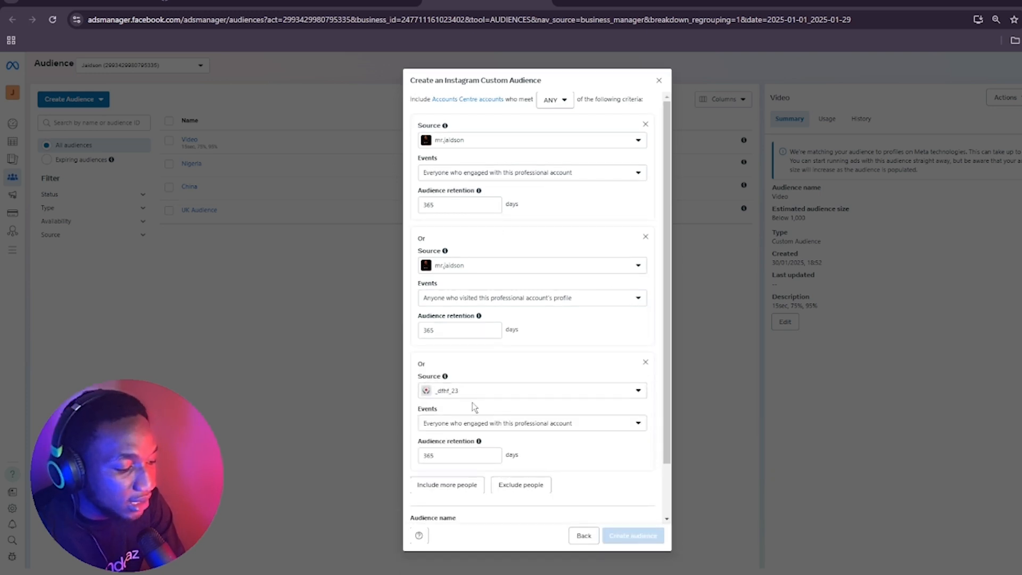
click(488, 391)
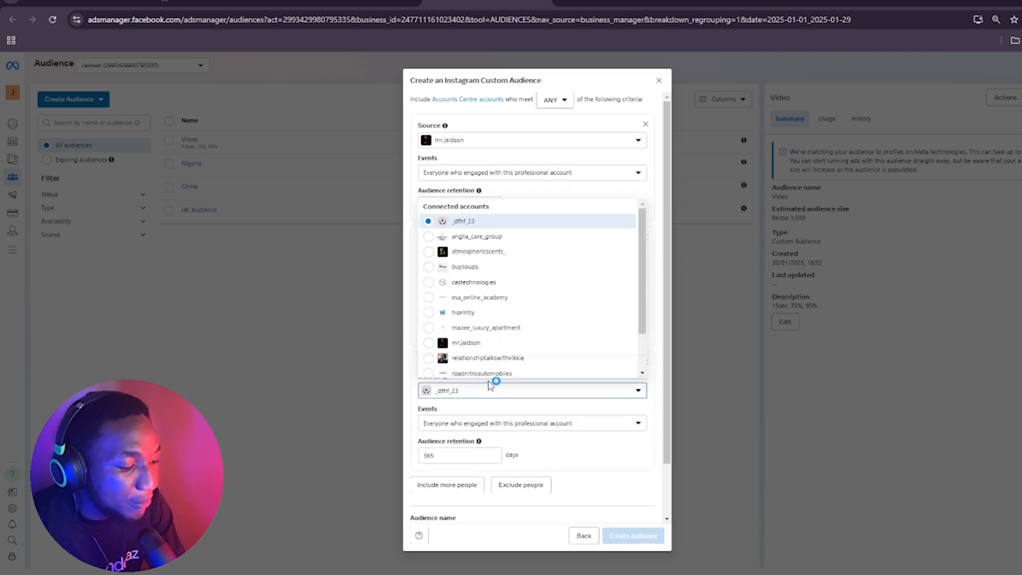
click(472, 344)
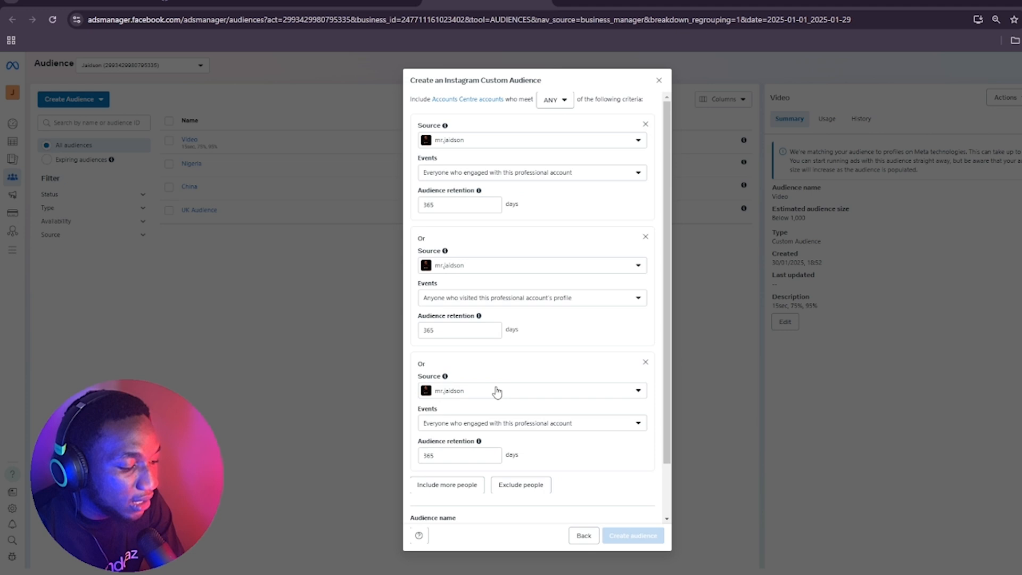
click(521, 426)
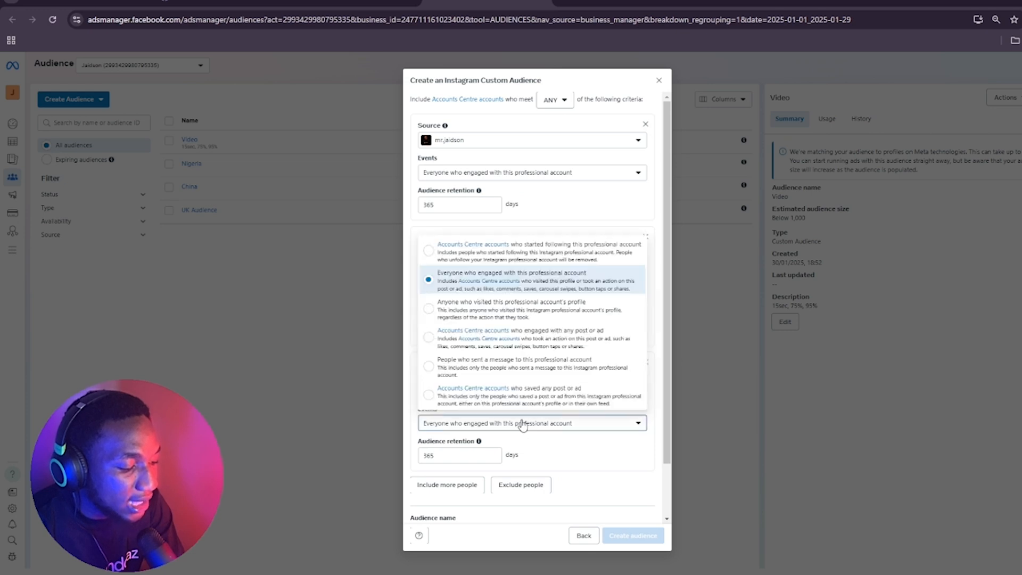
click(505, 257)
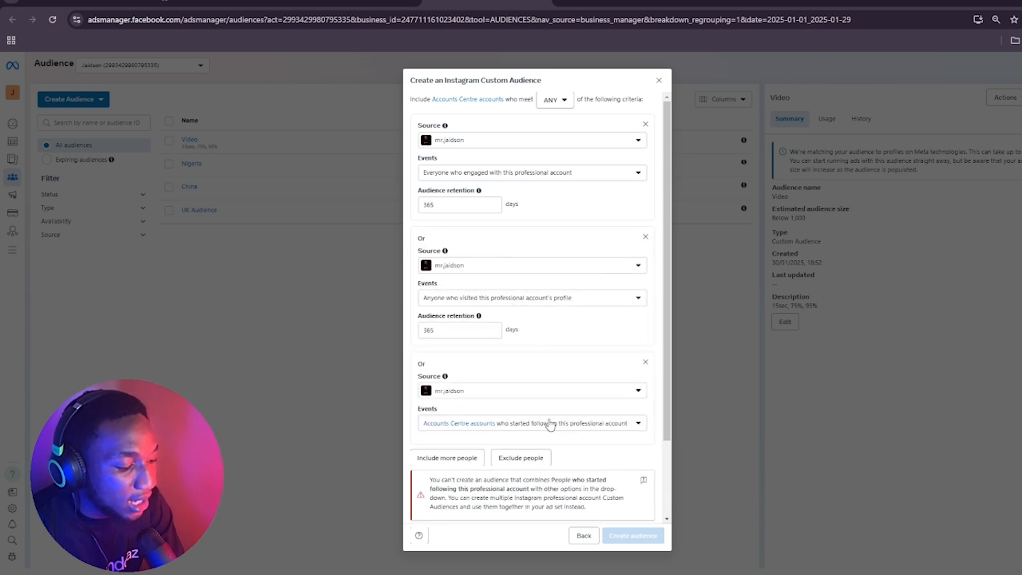
scroll(572, 420, down, 2)
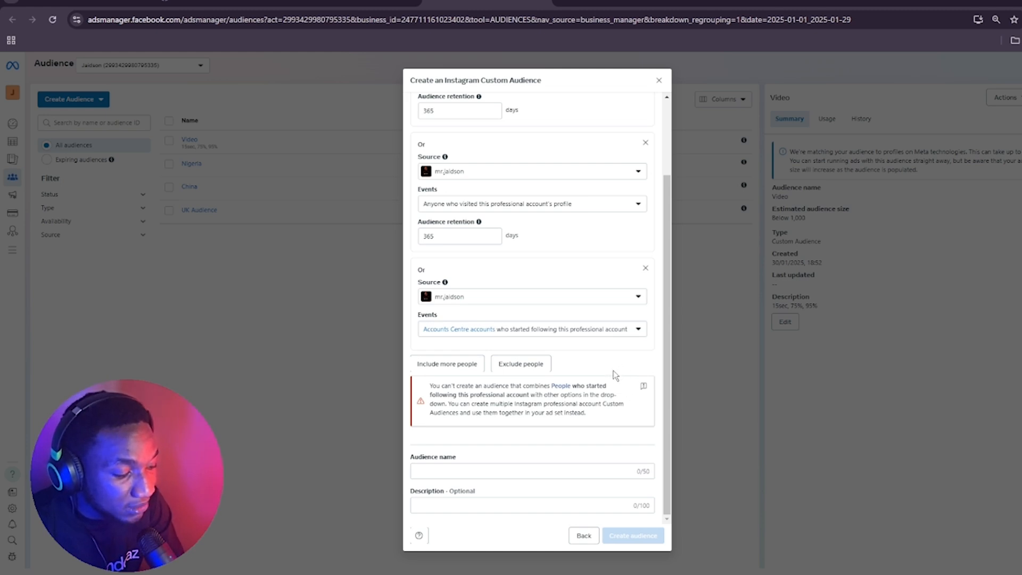
click(644, 270)
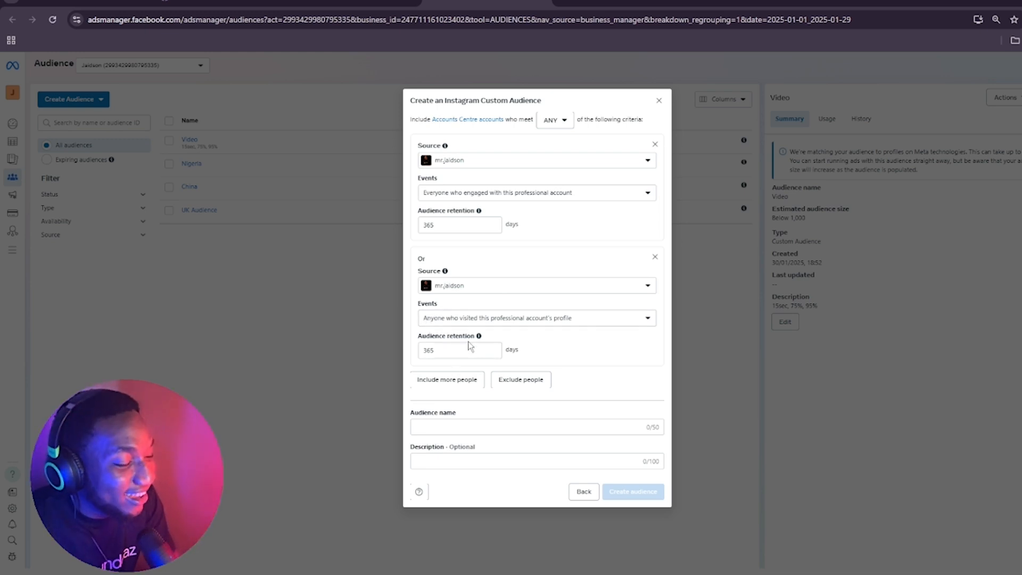
Include a third group from the owner's Instagram profile, covering Accounts Centre accounts who saved any post or ad
click(471, 388)
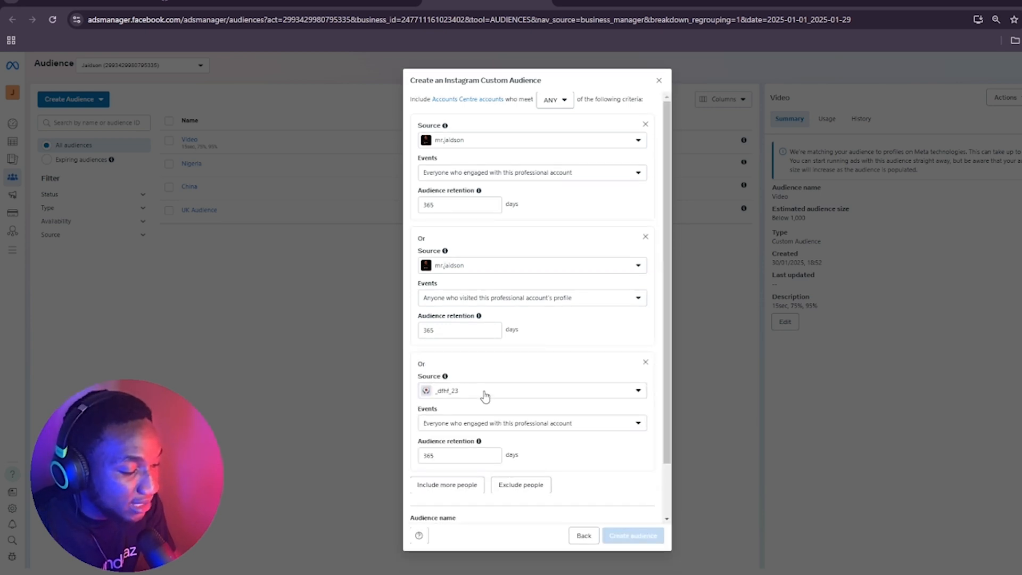
click(508, 388)
click(483, 343)
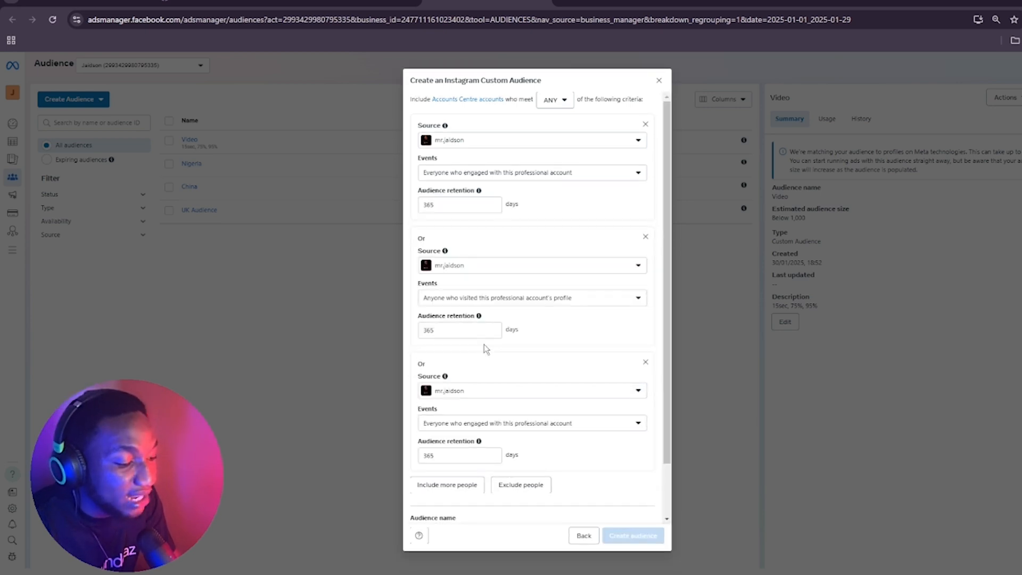
click(508, 423)
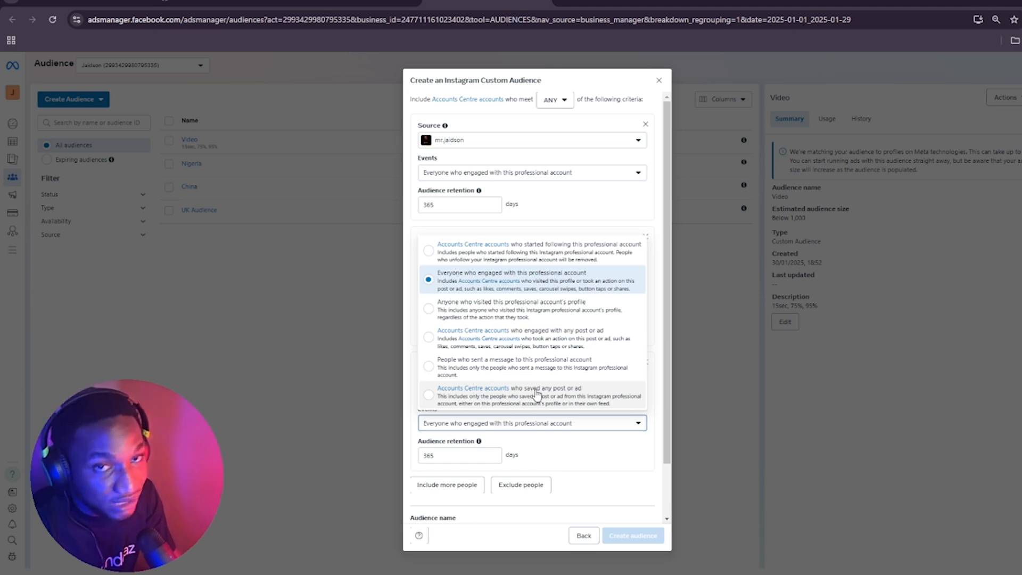
click(536, 394)
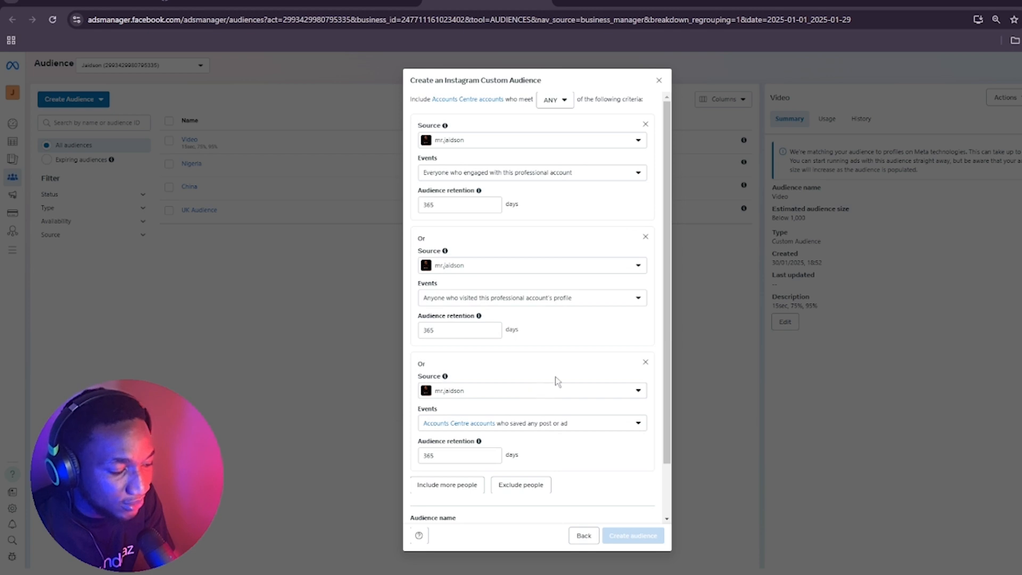
Name the audience "IG Page Visitor", leave its description empty and create it
scroll(554, 380, down, 2)
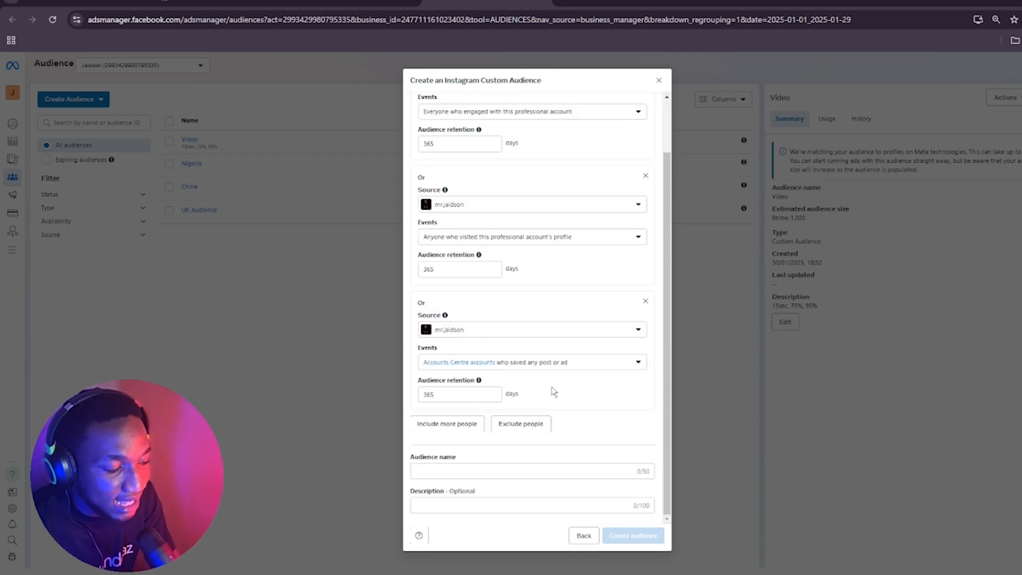
click(495, 472)
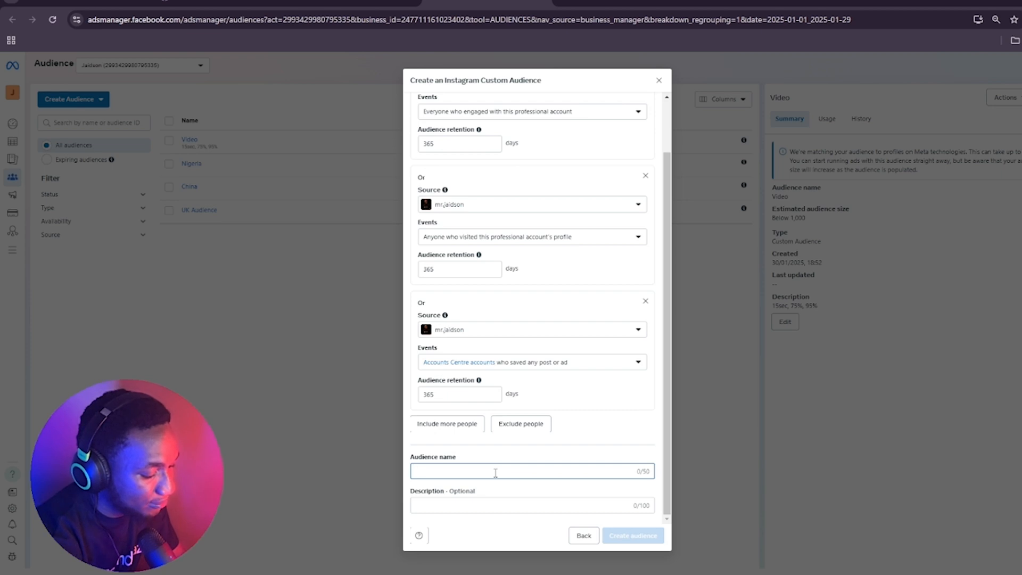
text(IG P)
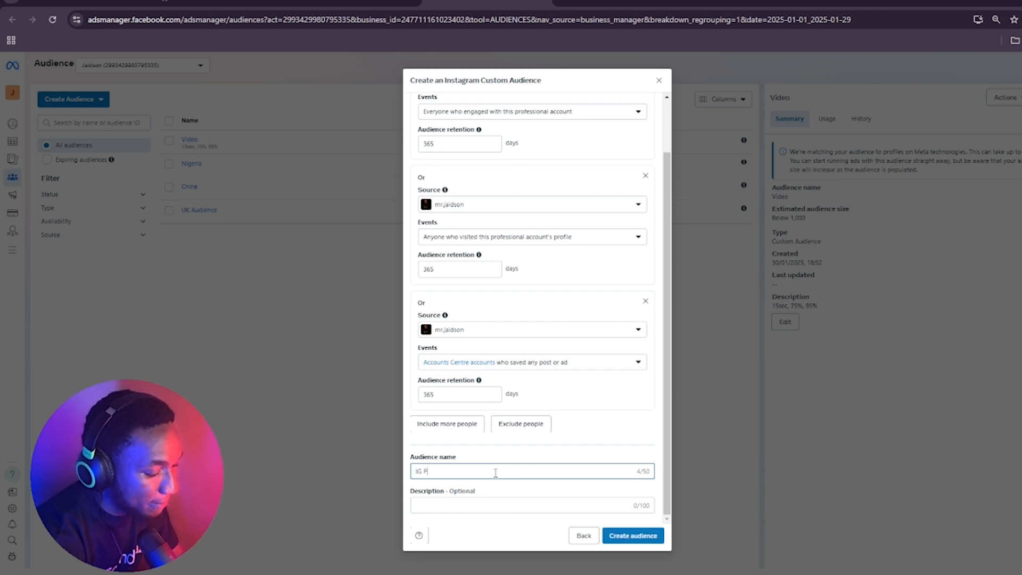
text(age Vis)
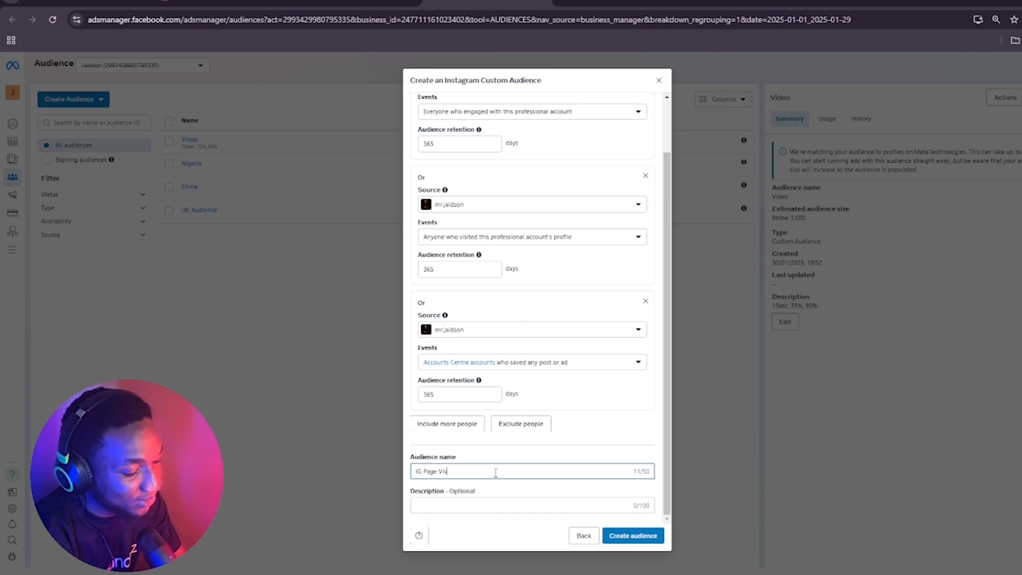
text(ito)
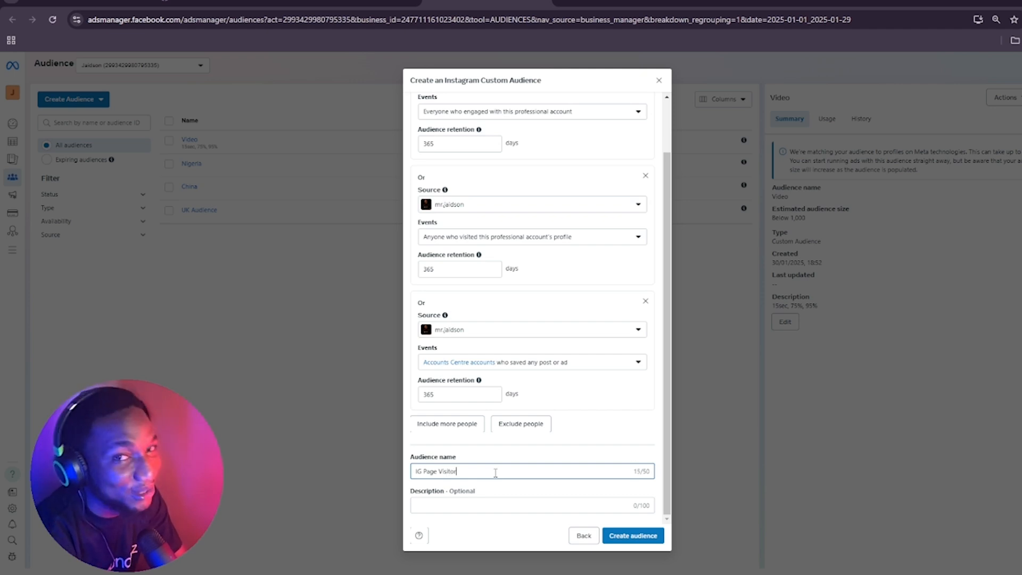
text(r)
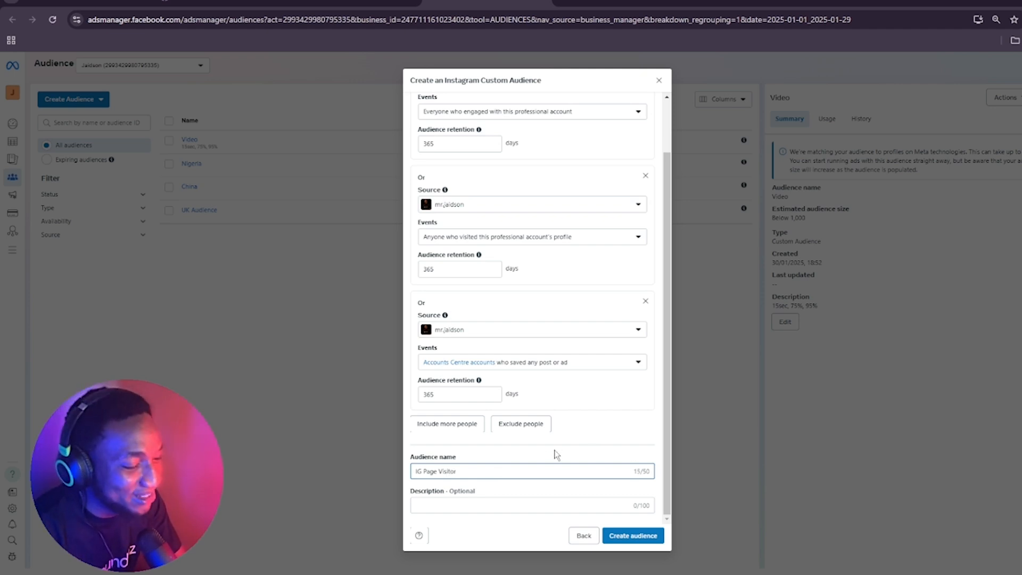
click(524, 504)
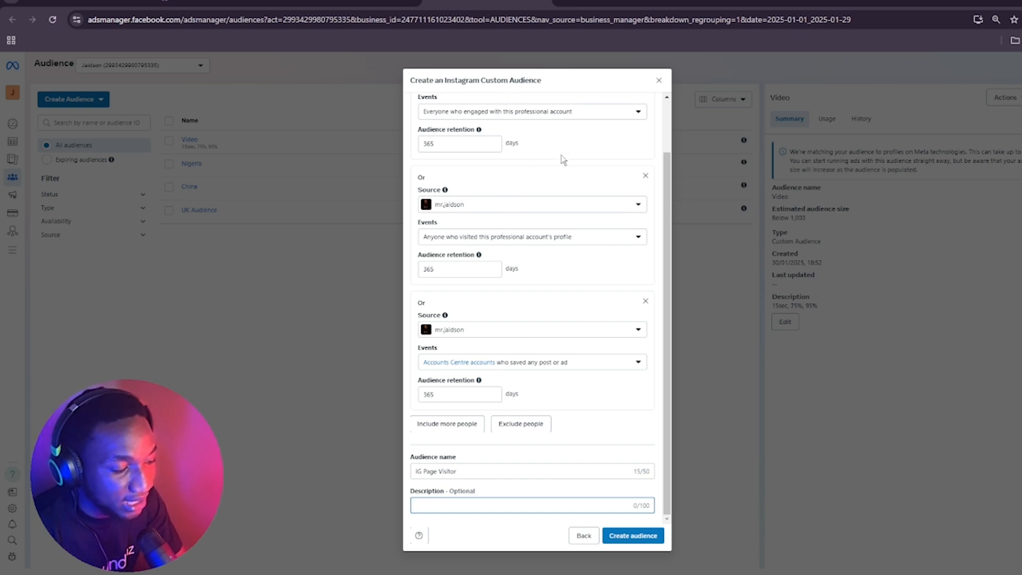
click(621, 536)
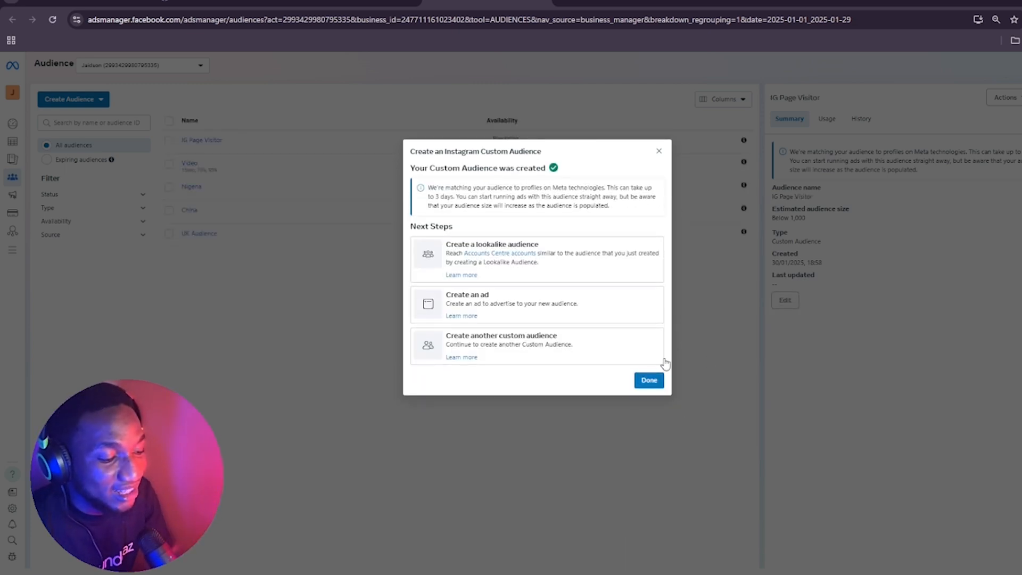
Close the creation confirmation and view the summary of the IG Page Visitor audience
click(659, 377)
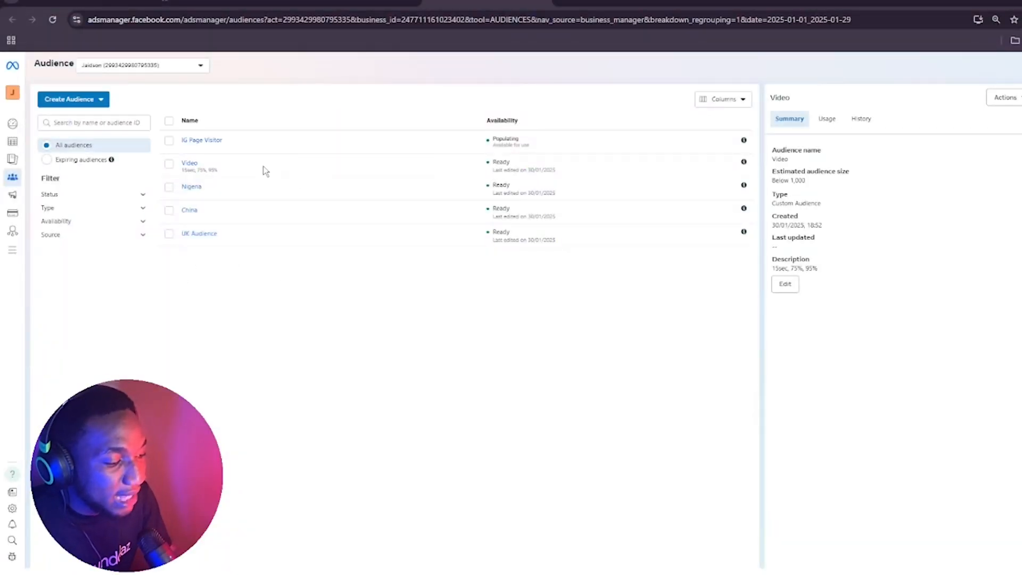
click(211, 143)
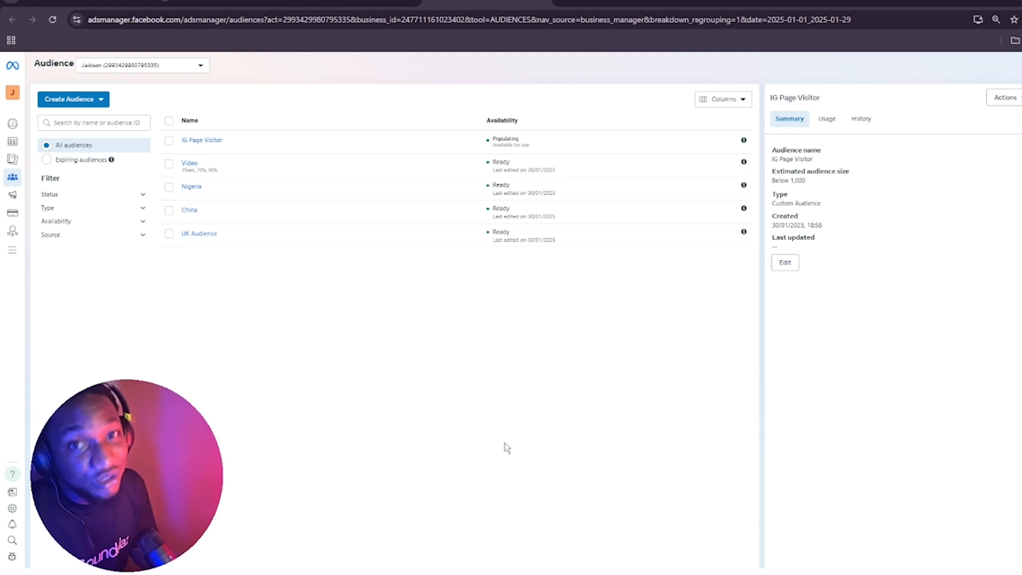
mouse_move(6, 535)
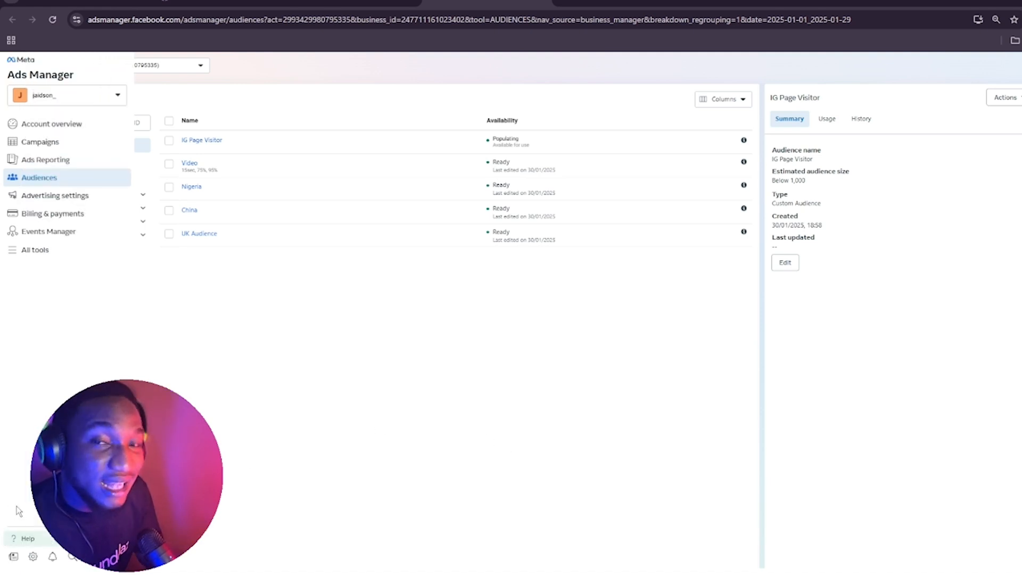